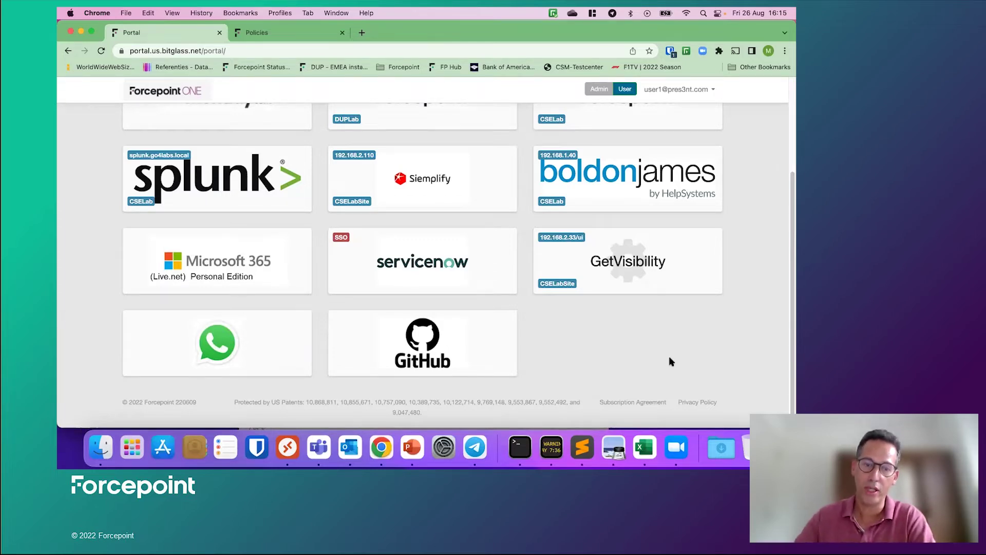
Step: Start the Configuration Wizard in GetVisibility and make the GDPR/PII compliance tag available to end users alongside PCI
{"action": "left_click", "coordinate": [633, 262]}
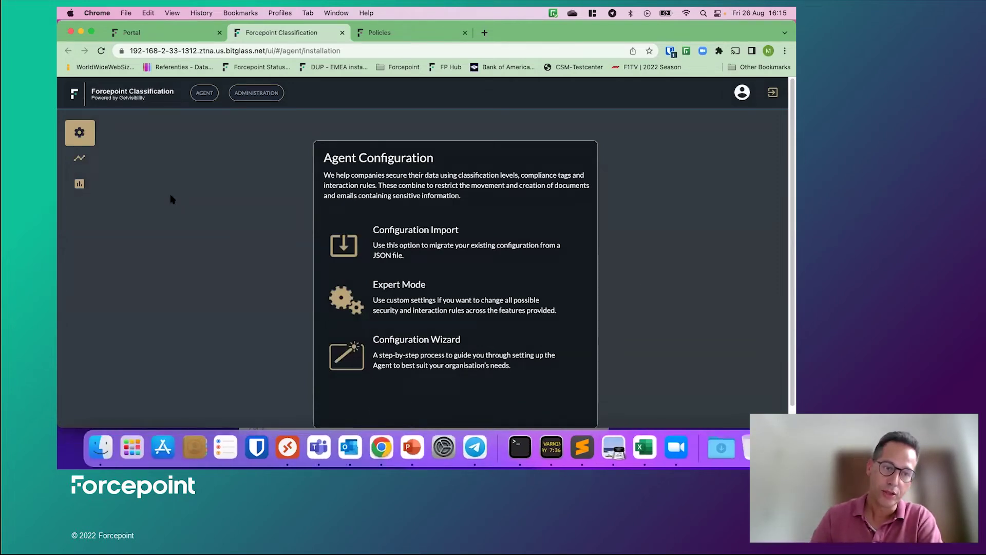
{"action": "left_click", "coordinate": [437, 355]}
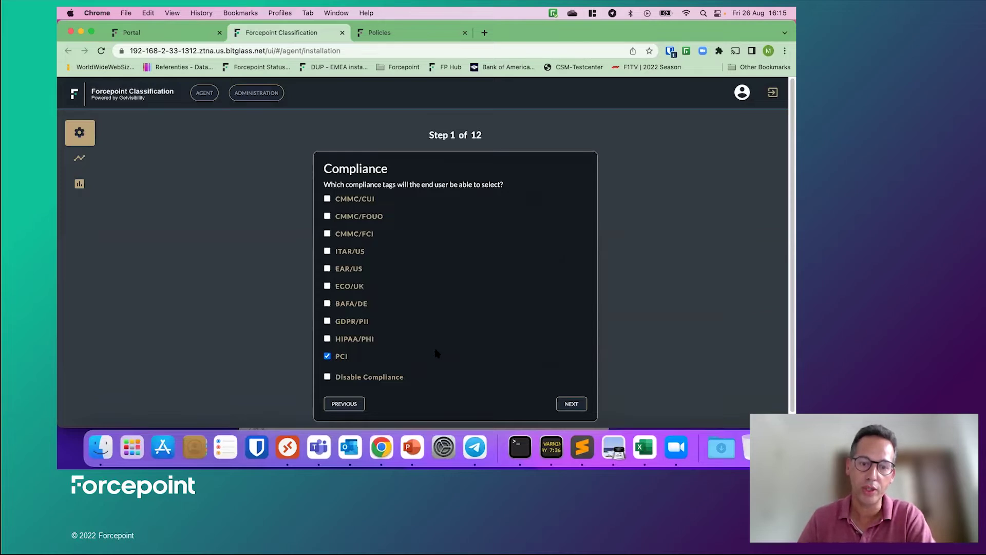
{"action": "left_click", "coordinate": [327, 321]}
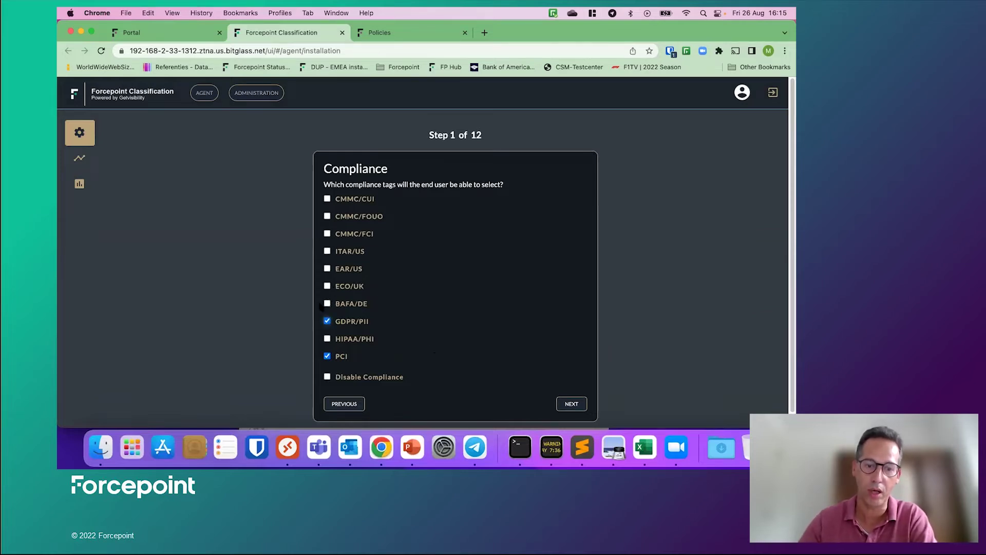
{"action": "left_click", "coordinate": [327, 304]}
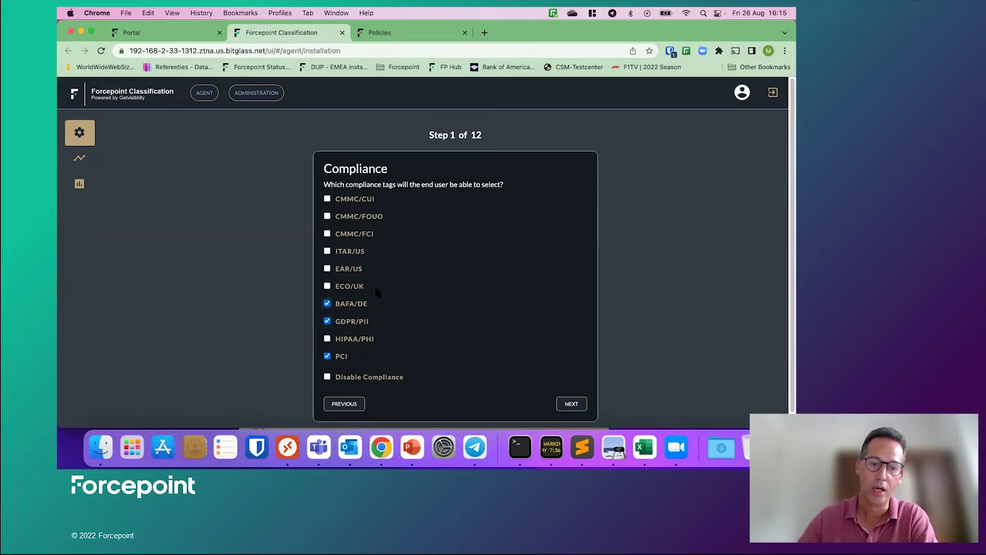
{"action": "left_click", "coordinate": [327, 303]}
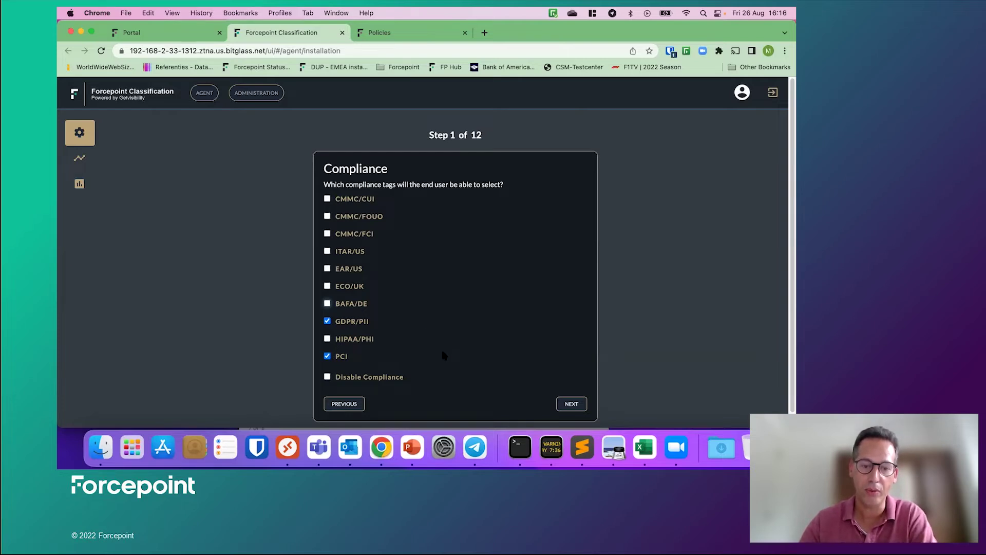
{"action": "left_click", "coordinate": [572, 404]}
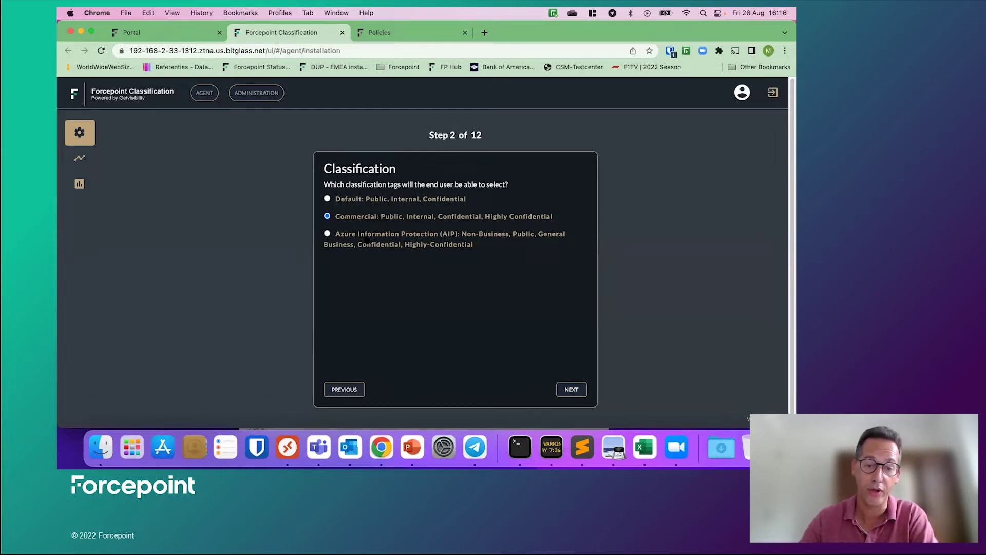
Step: Accept the Commercial classification tags, all Microsoft Office plugins, and the Word, Excel and PowerPoint policies with their footer and watermark tagging
{"action": "left_click", "coordinate": [571, 390]}
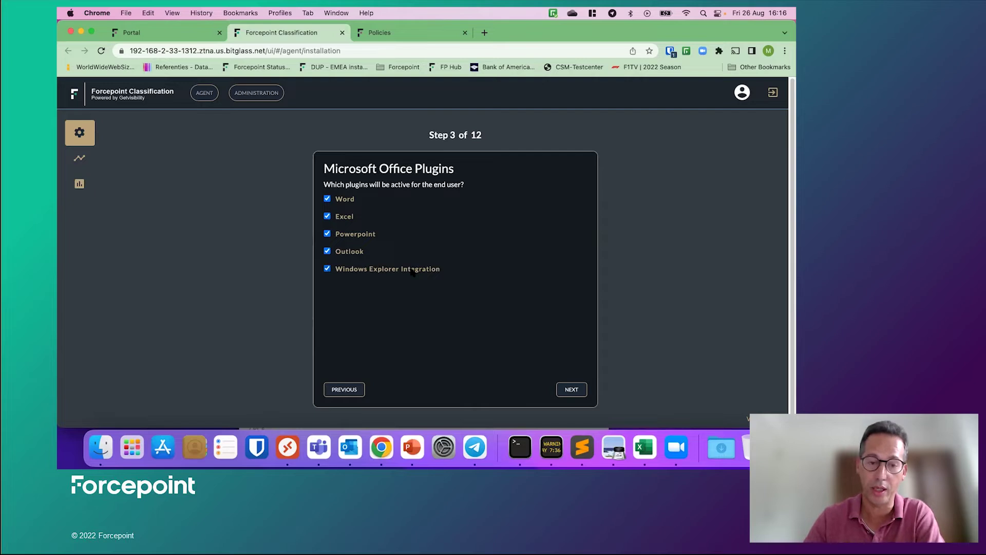
{"action": "left_click", "coordinate": [572, 390]}
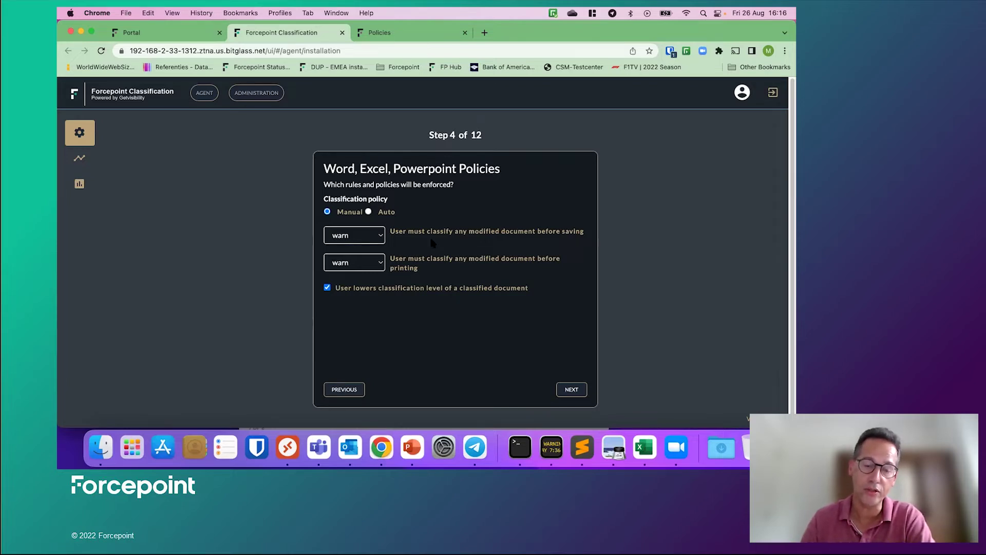
{"action": "left_click", "coordinate": [379, 236]}
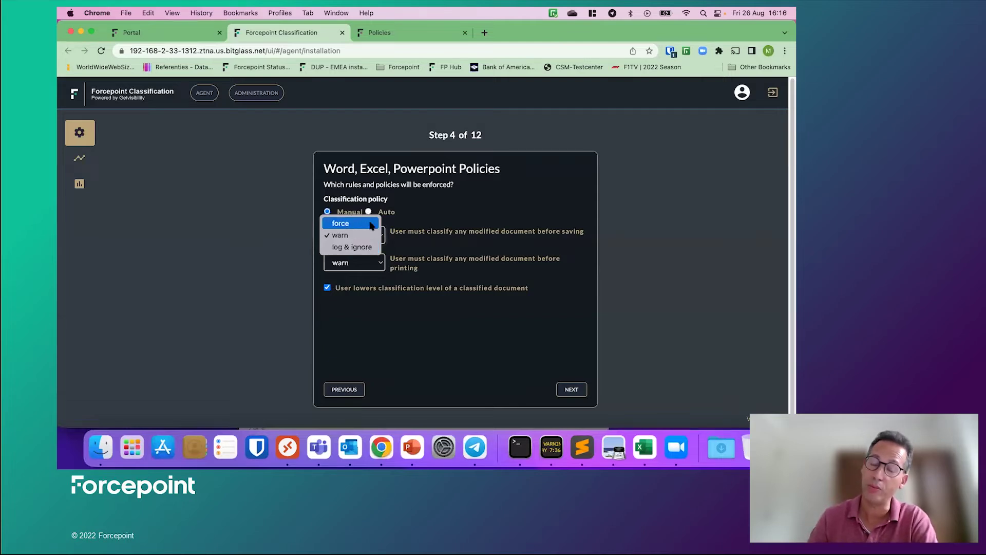
{"action": "left_click", "coordinate": [461, 334]}
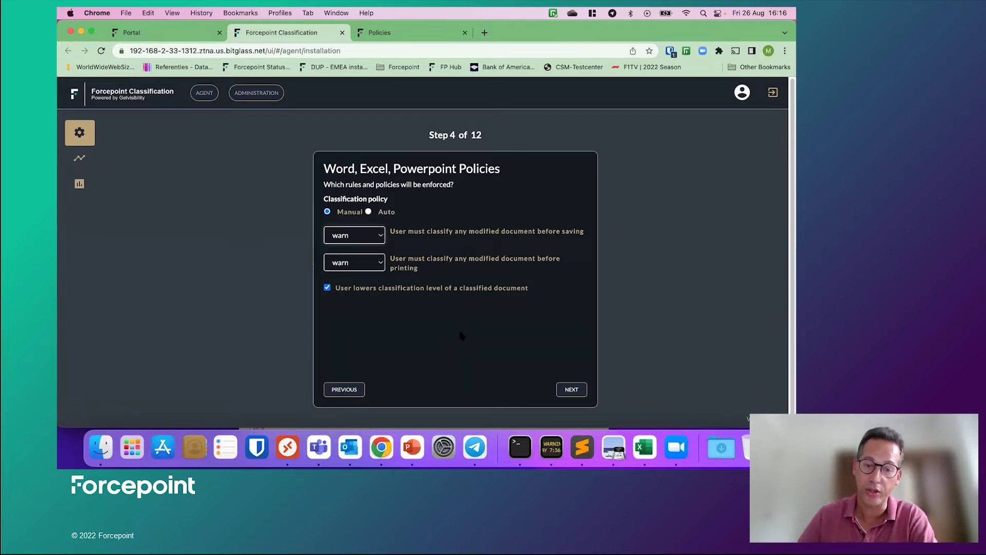
{"action": "left_click", "coordinate": [571, 391]}
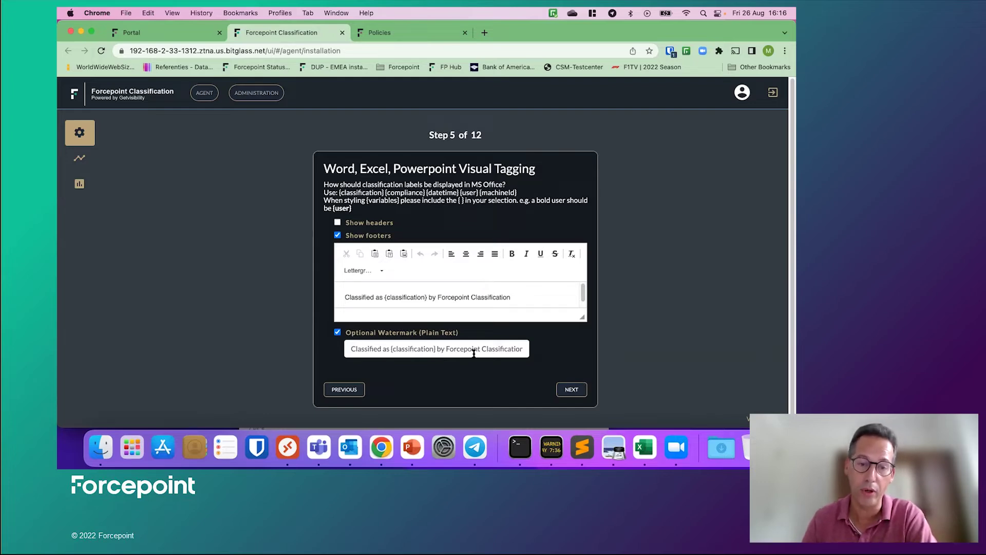
{"action": "left_click", "coordinate": [572, 390]}
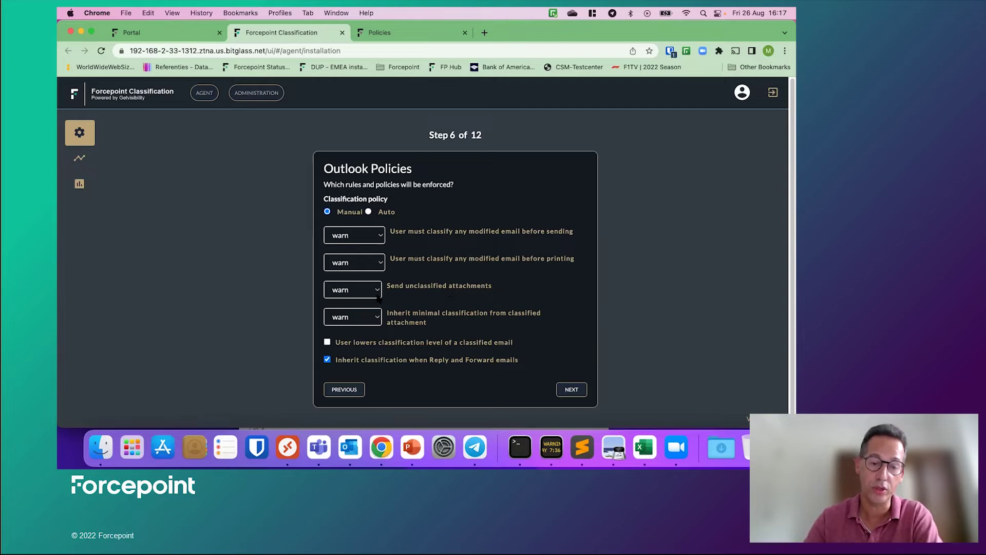
Step: Keep the Outlook policy for sending unclassified attachments on warn, and accept the Outlook policies and footer tagging
{"action": "left_click", "coordinate": [377, 291]}
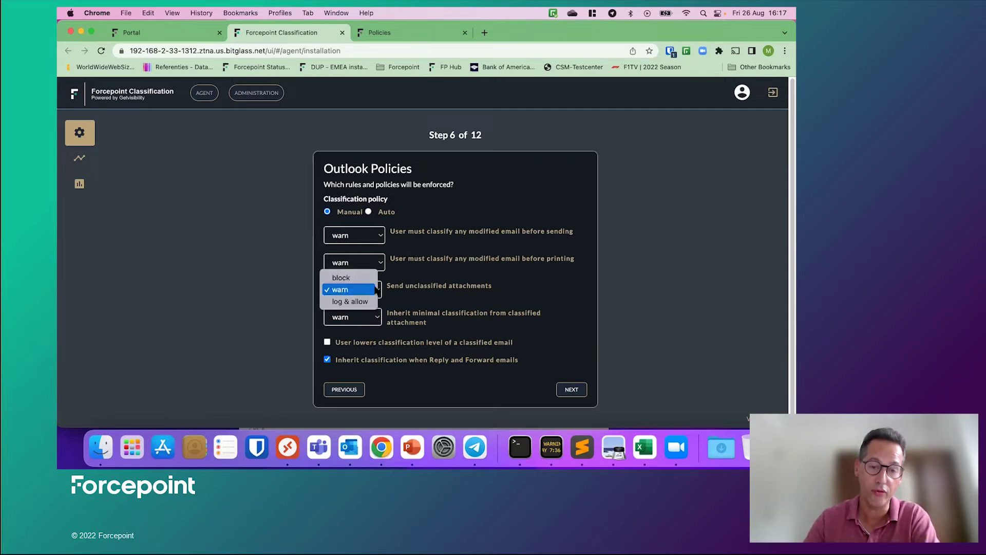
{"action": "left_click", "coordinate": [580, 291]}
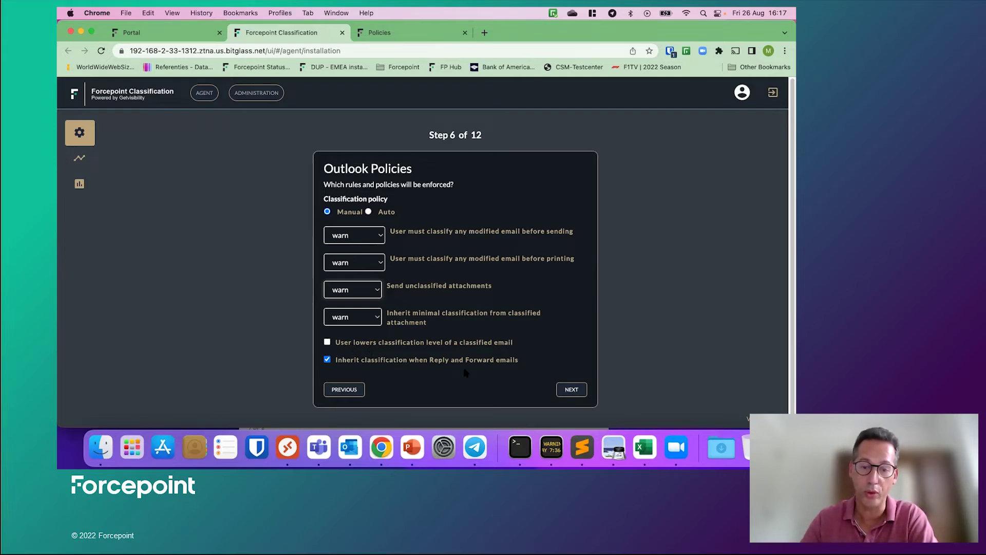
{"action": "left_click", "coordinate": [567, 392]}
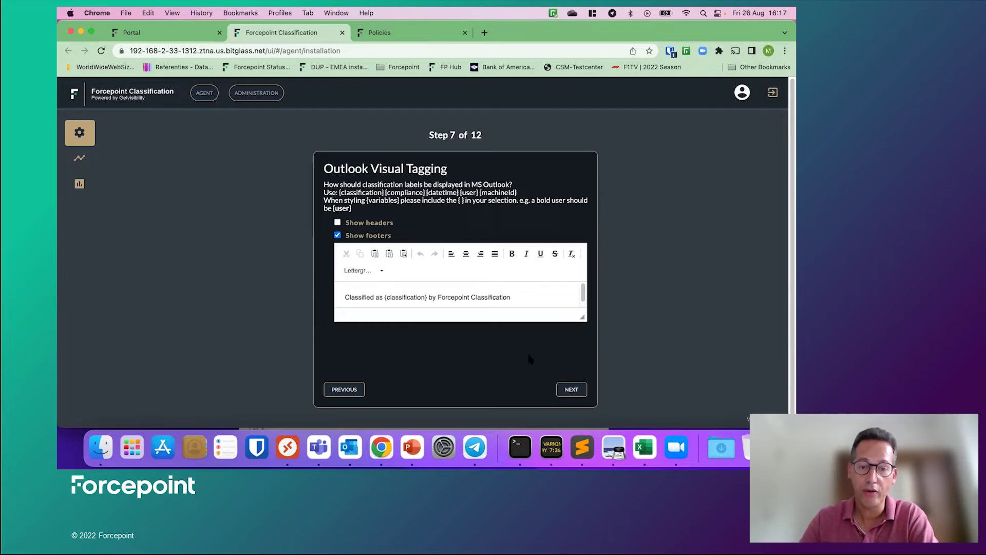
{"action": "left_click", "coordinate": [572, 390]}
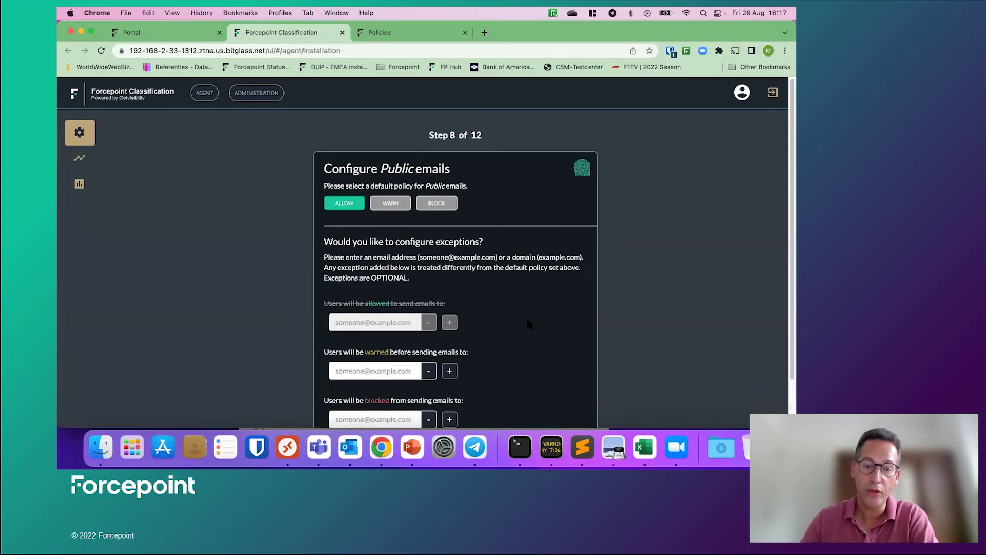
Step: Accept Allow as the default policy for Public, Internal, Confidential and Highly Confidential emails, and finish the wizard to apply the settings
{"action": "scroll", "coordinate": [529, 323], "scroll_direction": "down", "scroll_amount": 2}
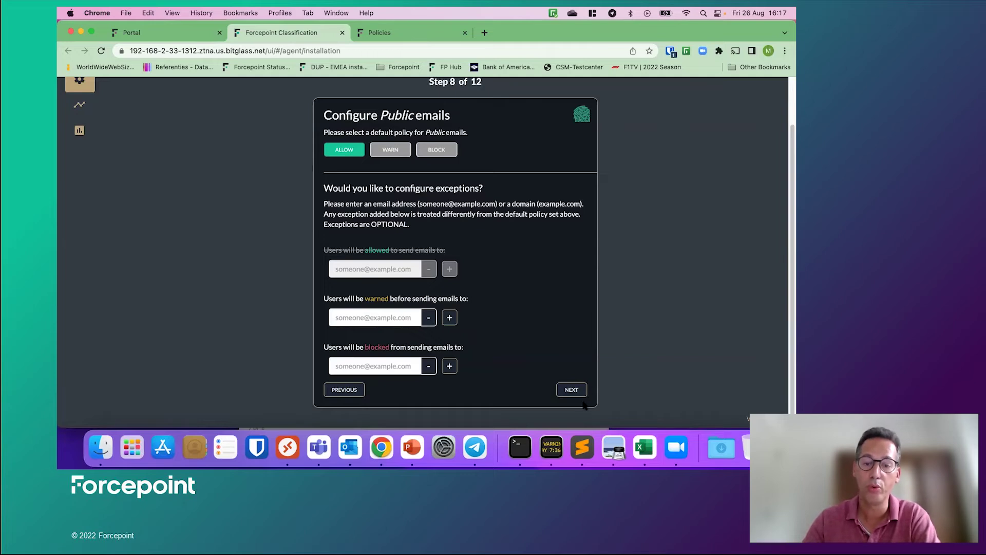
{"action": "left_click", "coordinate": [572, 389]}
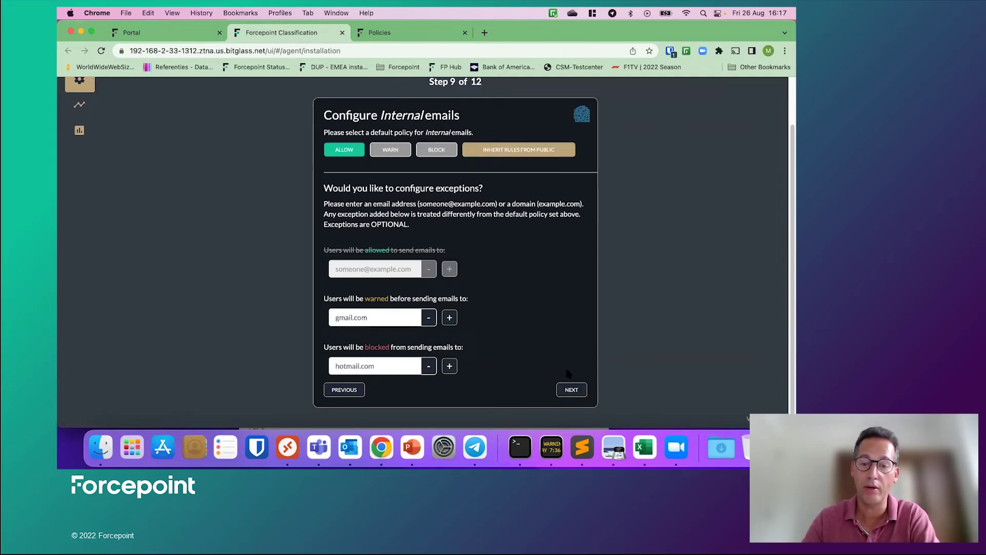
{"action": "left_click", "coordinate": [574, 392]}
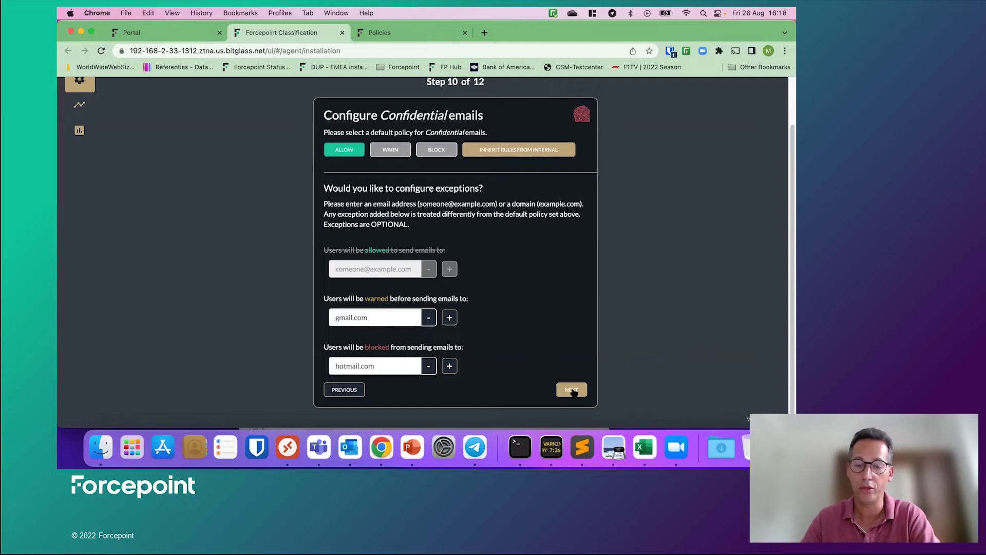
{"action": "left_click", "coordinate": [573, 392]}
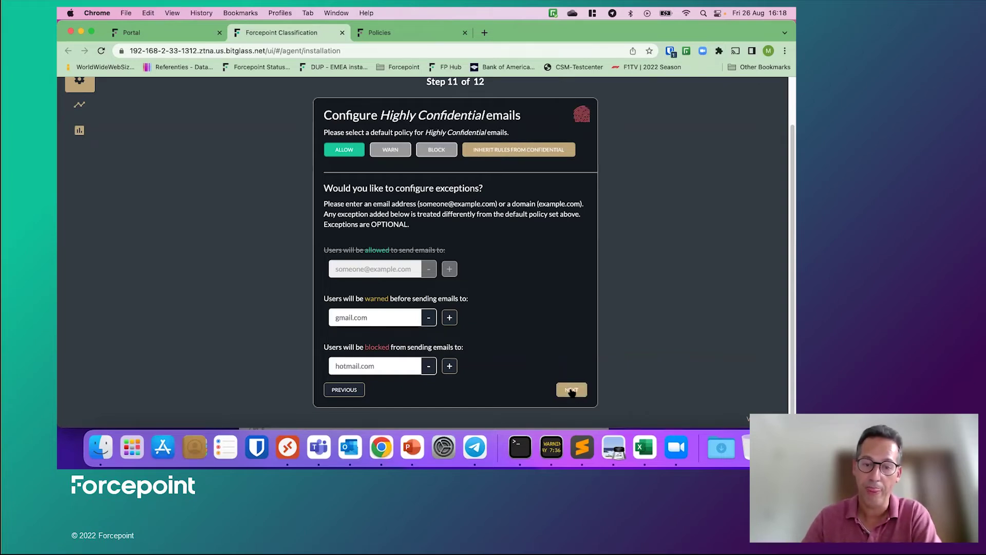
{"action": "left_click", "coordinate": [572, 390]}
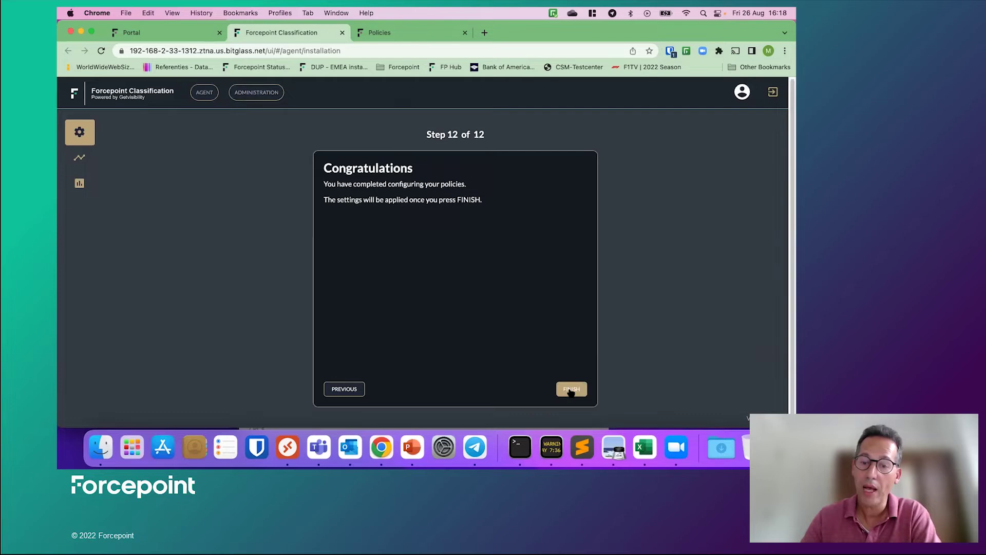
{"action": "left_click", "coordinate": [572, 391]}
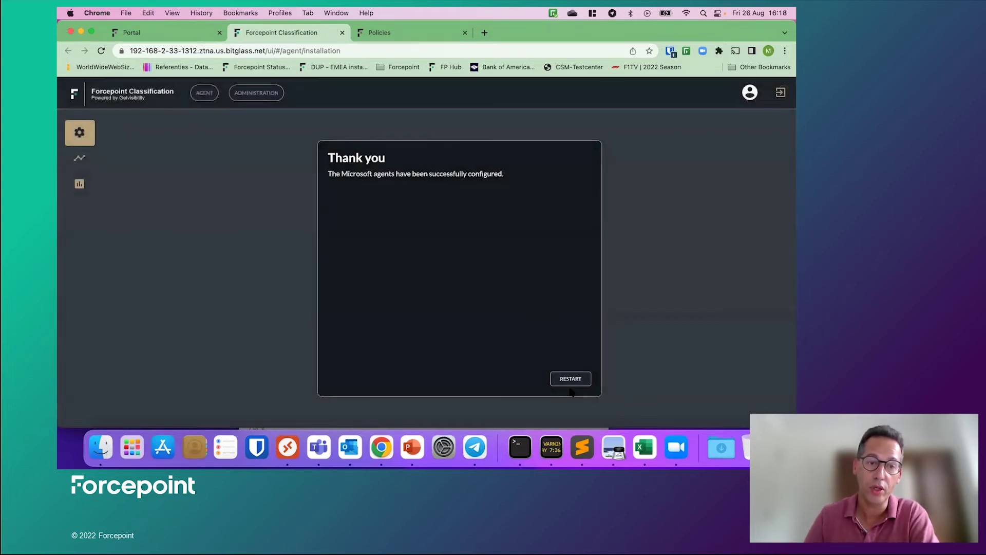
{"action": "left_click", "coordinate": [566, 380]}
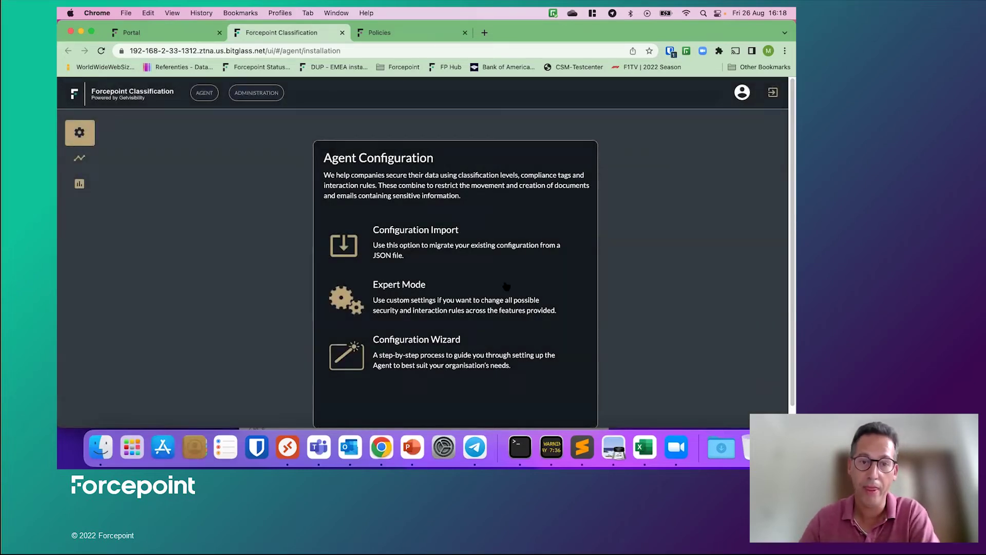
Step: Switch to the Forcepoint ONE admin portal and open the Forcepoint Classification GDPR-PII data pattern among the DLP objects
{"action": "left_click", "coordinate": [404, 37]}
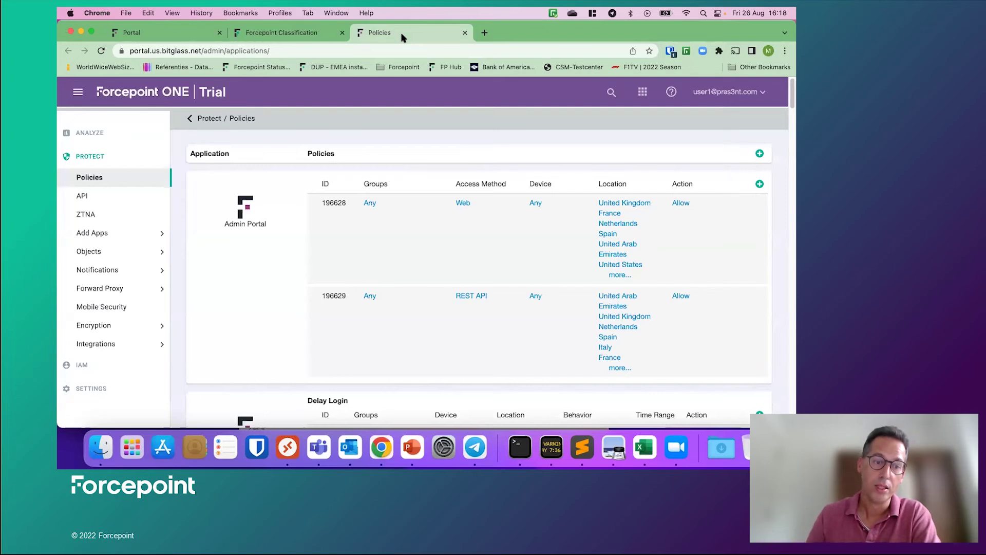
{"action": "left_click", "coordinate": [94, 252]}
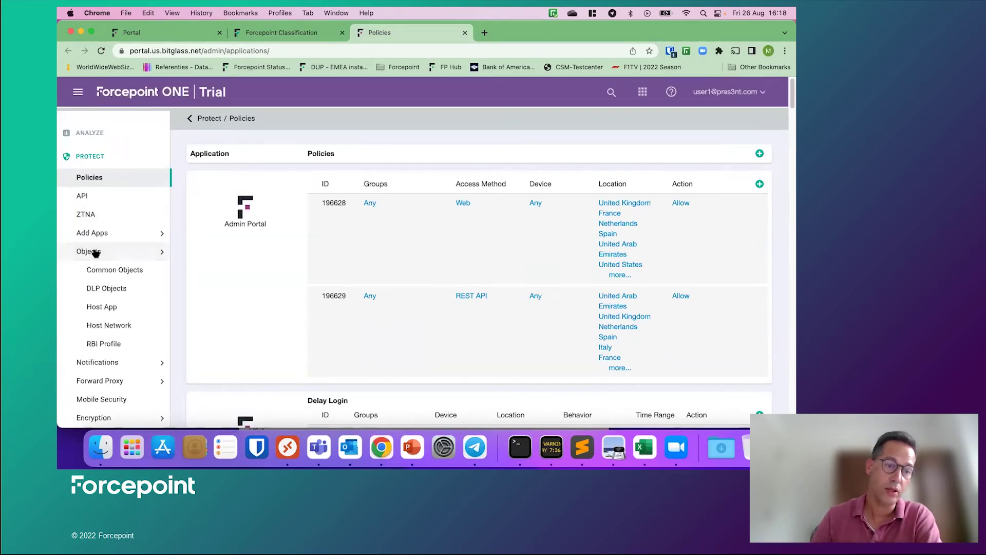
{"action": "left_click", "coordinate": [107, 288]}
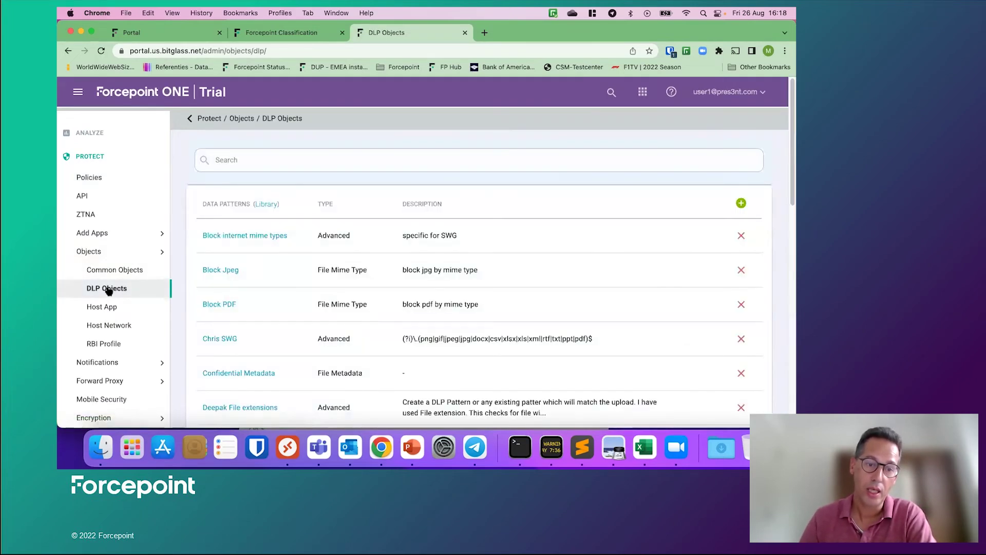
{"action": "scroll", "coordinate": [223, 289], "scroll_direction": "down", "scroll_amount": 2}
{"action": "scroll", "coordinate": [223, 289], "scroll_direction": "down", "scroll_amount": 6}
{"action": "scroll", "coordinate": [224, 290], "scroll_direction": "down", "scroll_amount": 1}
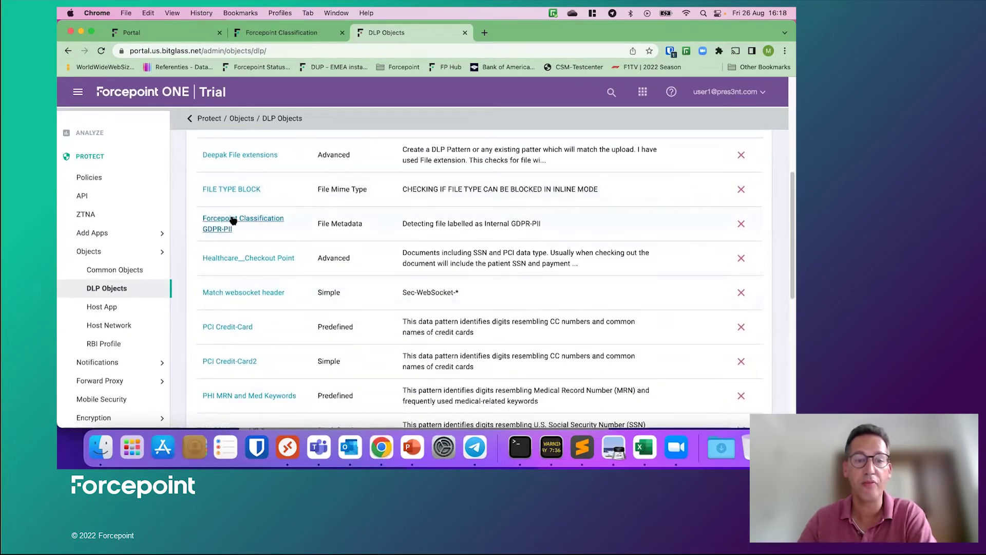
{"action": "left_click", "coordinate": [232, 220]}
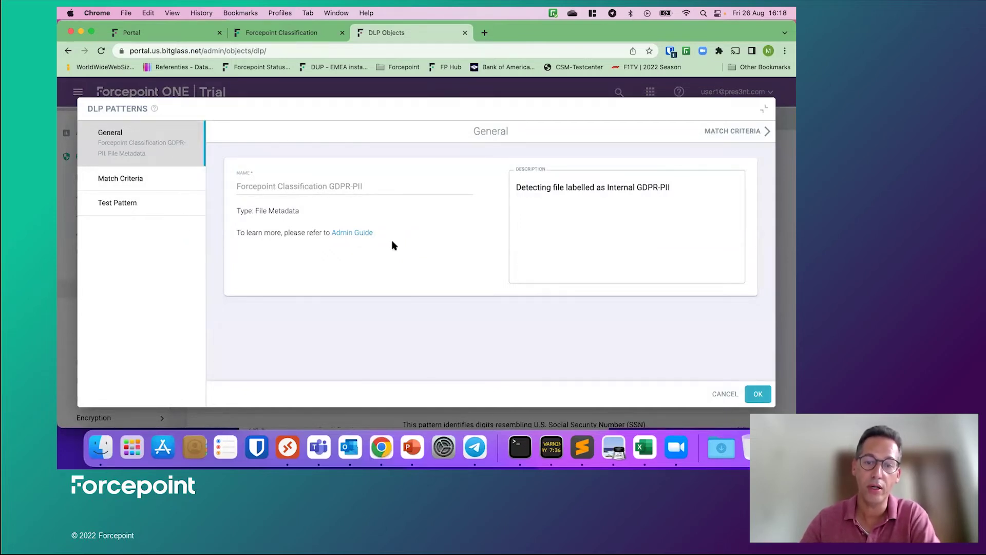
Step: Examine the property and value in the data pattern's match criteria, and open its test pattern page
{"action": "left_click", "coordinate": [134, 185]}
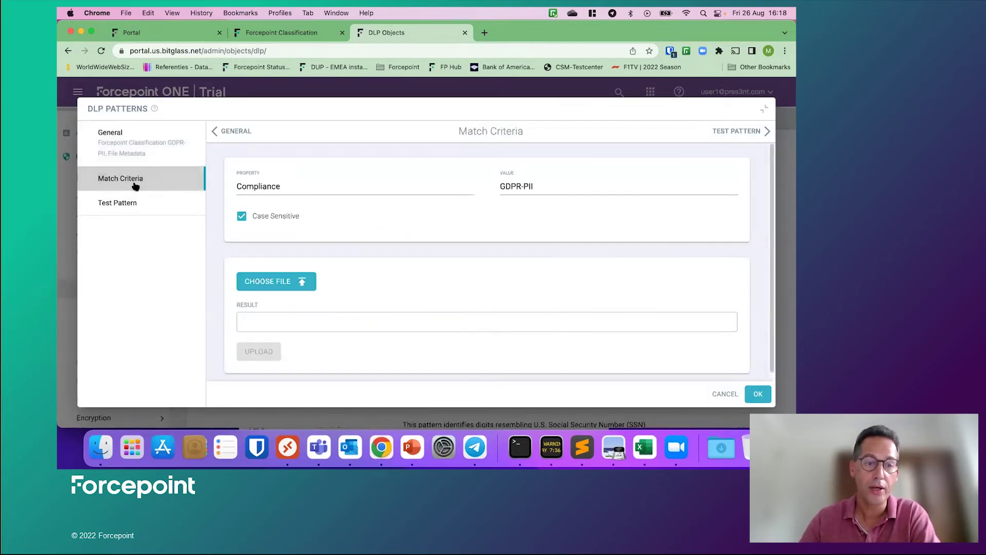
{"action": "left_click", "coordinate": [286, 185]}
{"action": "left_click_drag", "start_coordinate": [286, 186], "coordinate": [226, 185]}
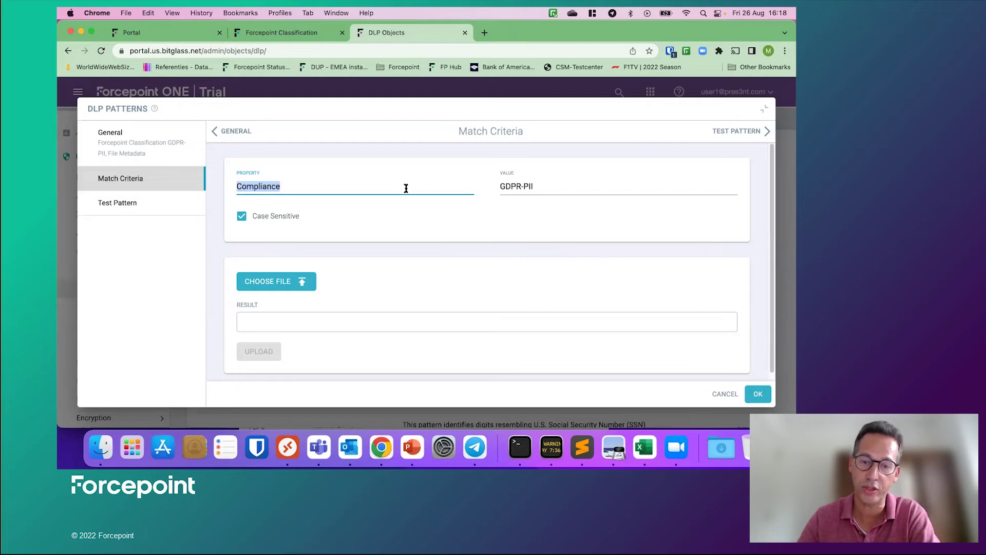
{"action": "left_click", "coordinate": [550, 185]}
{"action": "left_click_drag", "start_coordinate": [549, 184], "coordinate": [496, 187]}
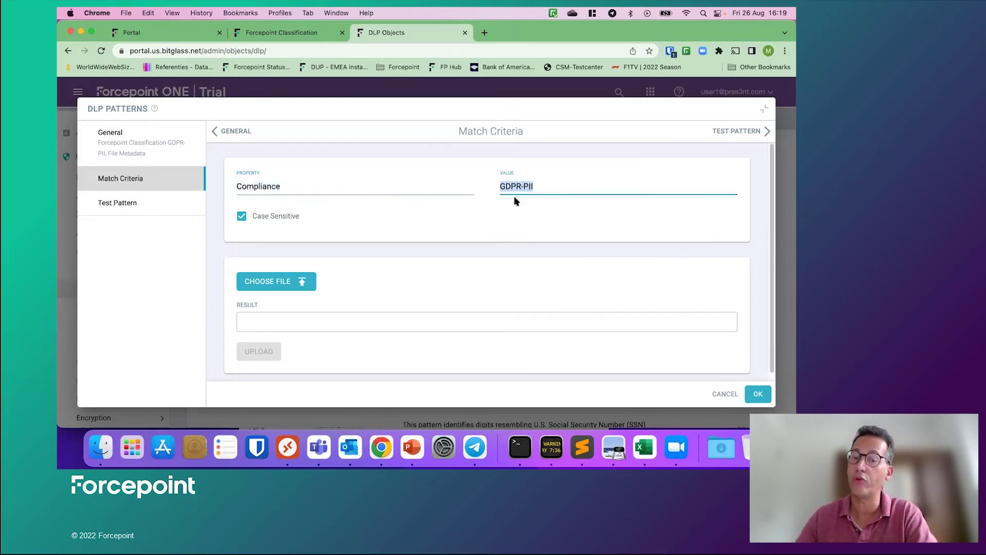
{"action": "key", "text": "Left"}
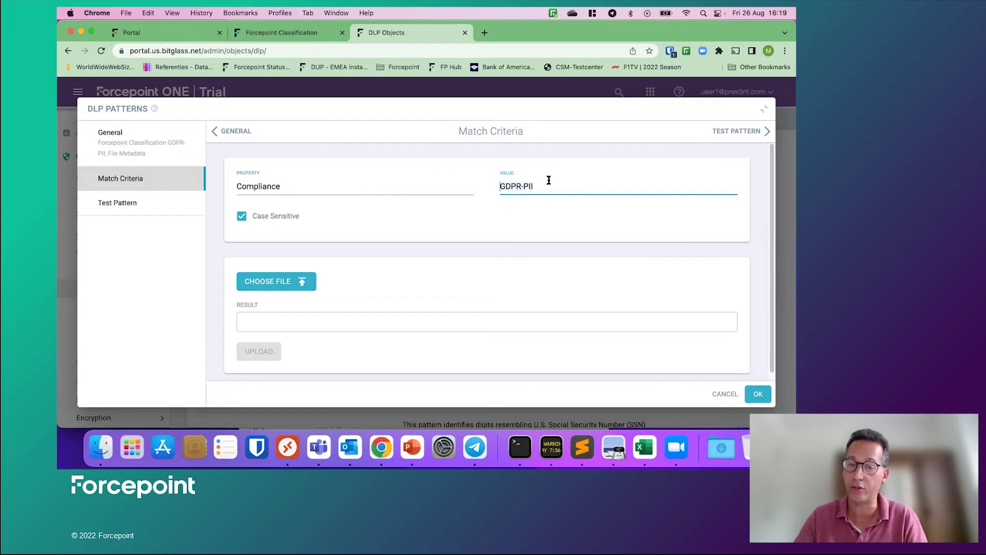
{"action": "left_click_drag", "start_coordinate": [548, 183], "coordinate": [498, 186]}
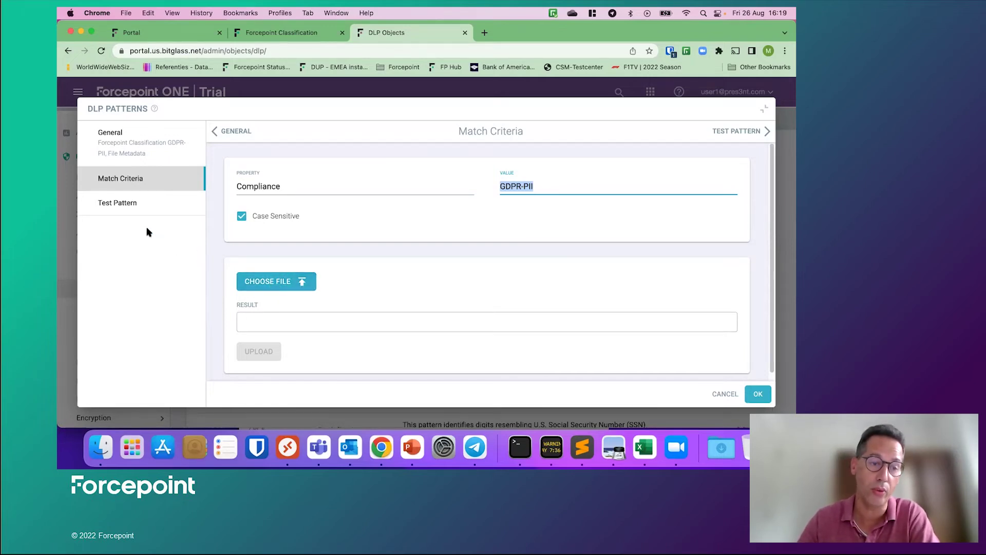
{"action": "left_click", "coordinate": [126, 205]}
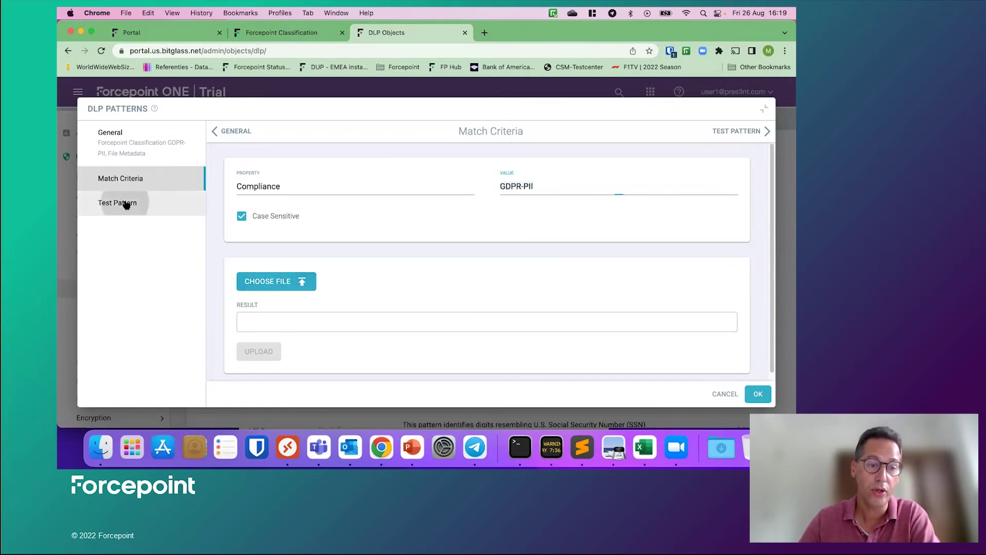
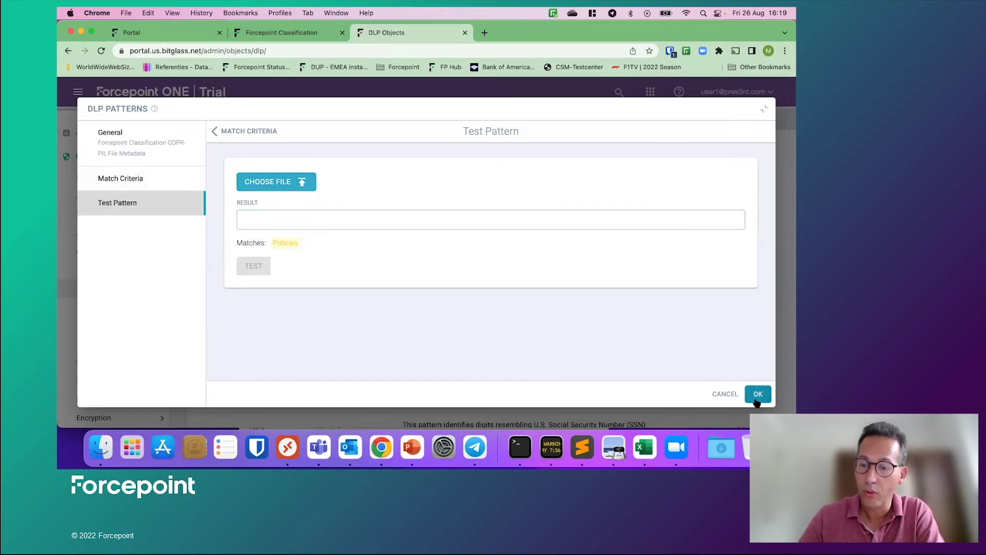
Step: Close the data pattern without saving and open the DLP download actions of Google Workspace proxy policy 214451 in the protection policies
{"action": "left_click", "coordinate": [725, 394]}
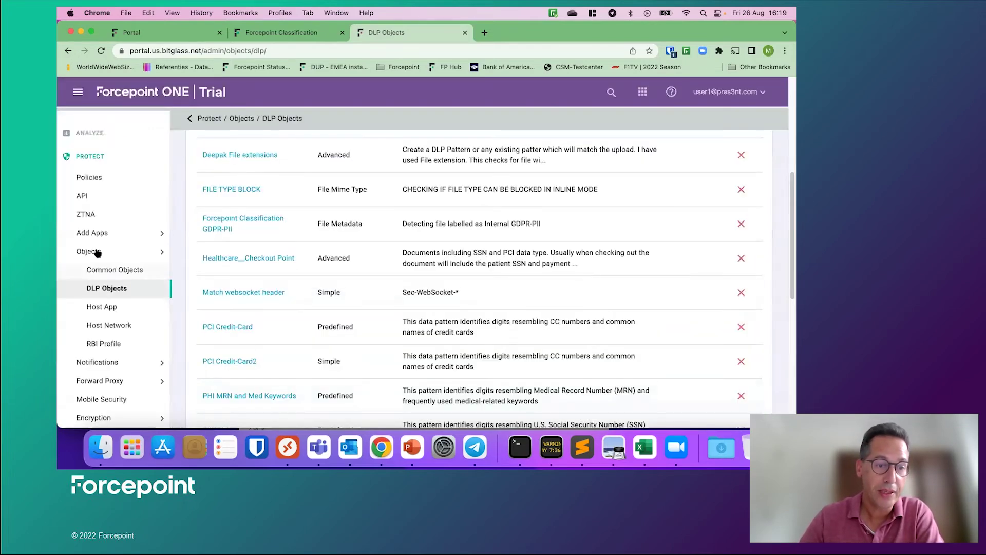
{"action": "left_click", "coordinate": [94, 177]}
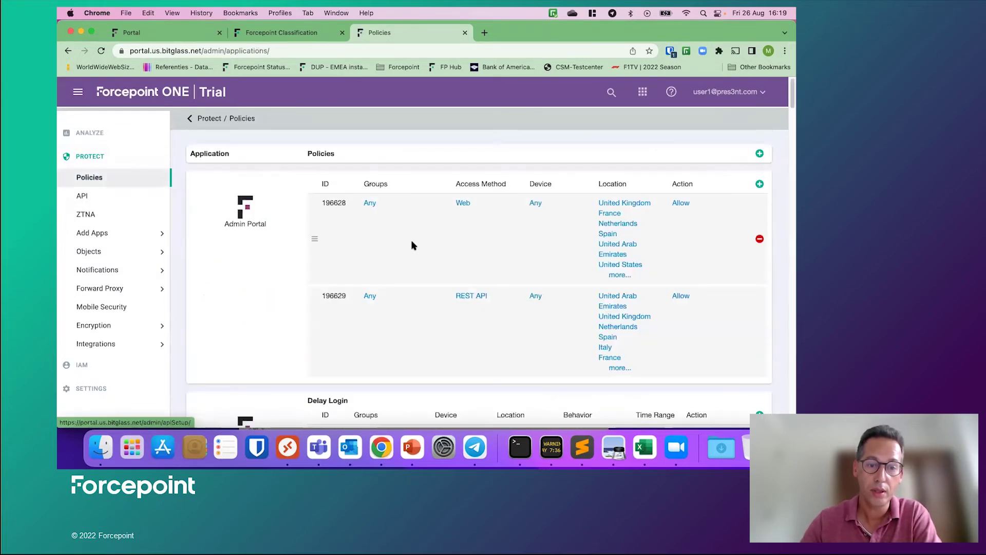
{"action": "scroll", "coordinate": [410, 245], "scroll_direction": "down", "scroll_amount": 5}
{"action": "scroll", "coordinate": [412, 246], "scroll_direction": "down", "scroll_amount": 15}
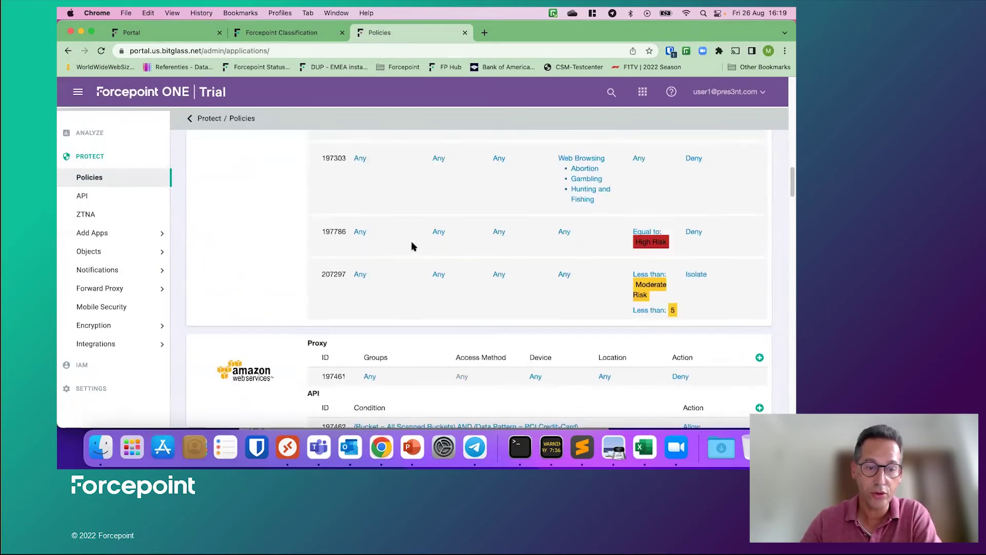
{"action": "scroll", "coordinate": [412, 248], "scroll_direction": "down", "scroll_amount": 15}
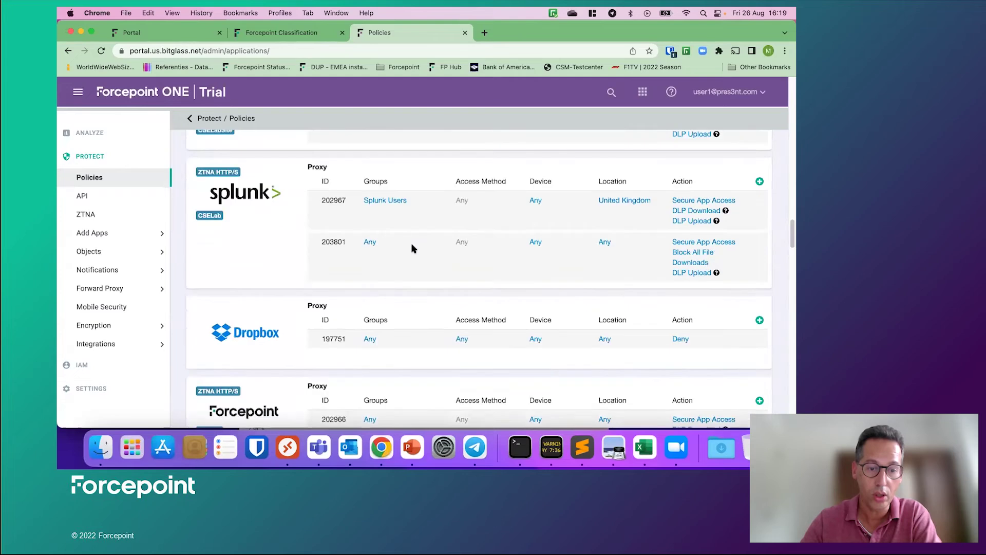
{"action": "scroll", "coordinate": [412, 248], "scroll_direction": "down", "scroll_amount": 2}
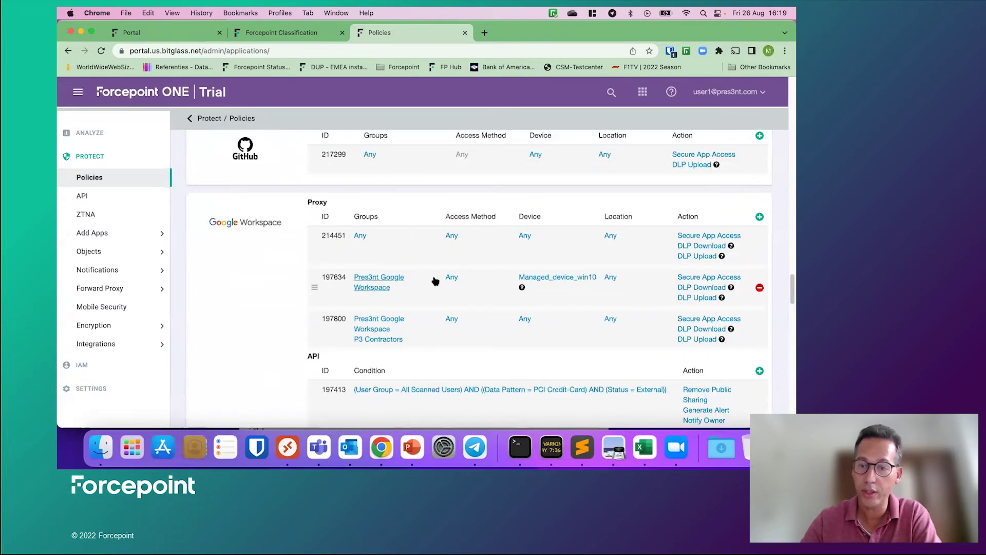
{"action": "left_click", "coordinate": [694, 246]}
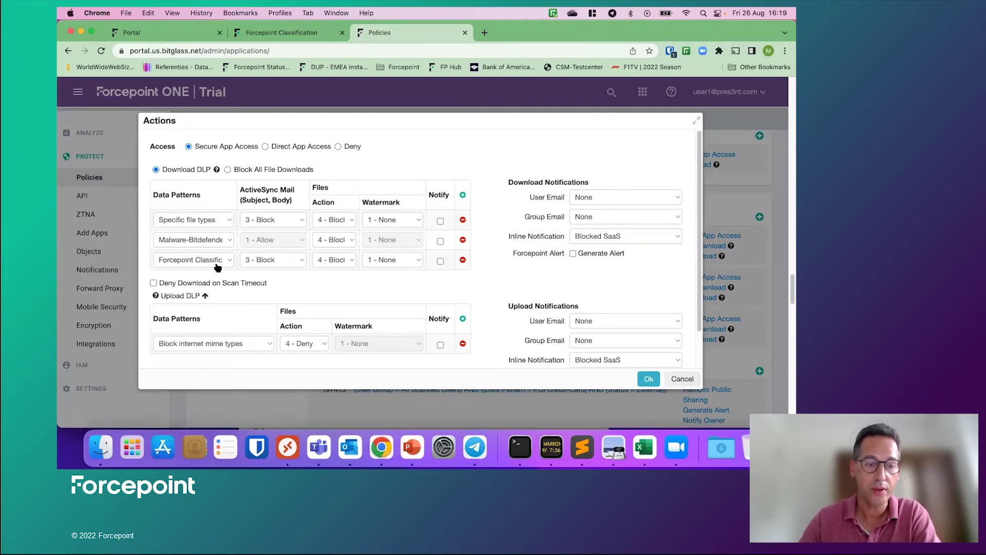
Step: Review the download data pattern and file action choices for Forcepoint Classification GDPR-PII, keep Block, and cancel out of the actions
{"action": "left_click", "coordinate": [234, 262]}
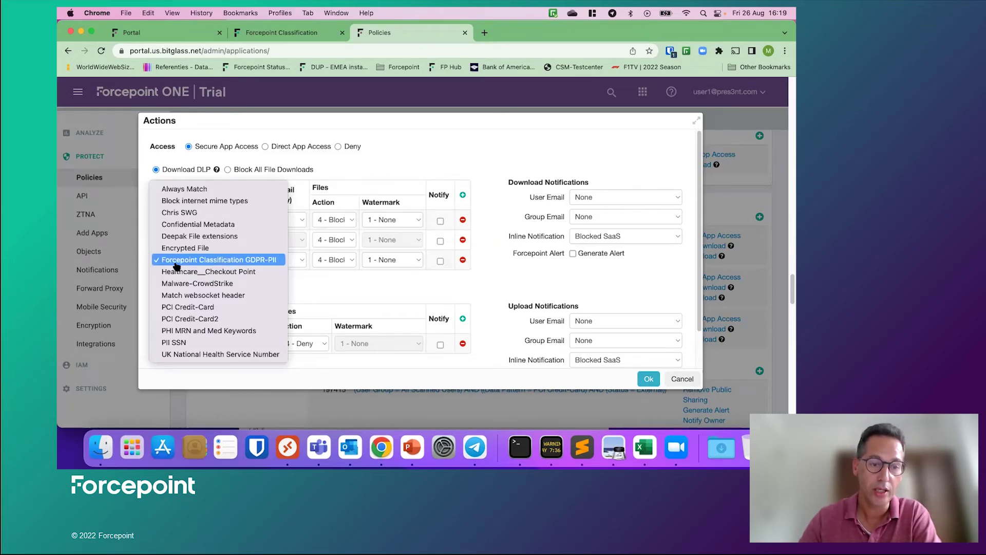
{"action": "left_click", "coordinate": [258, 264]}
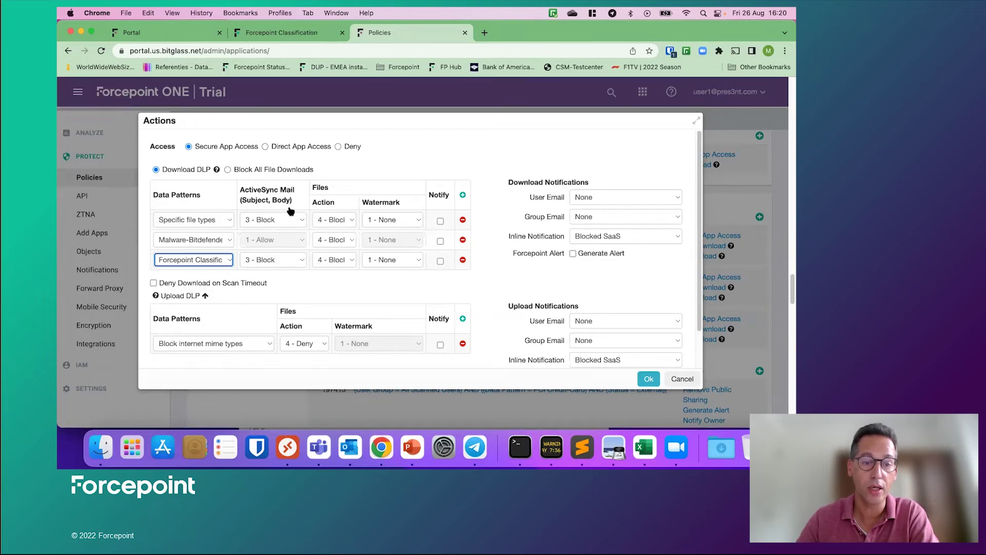
{"action": "left_click", "coordinate": [352, 262]}
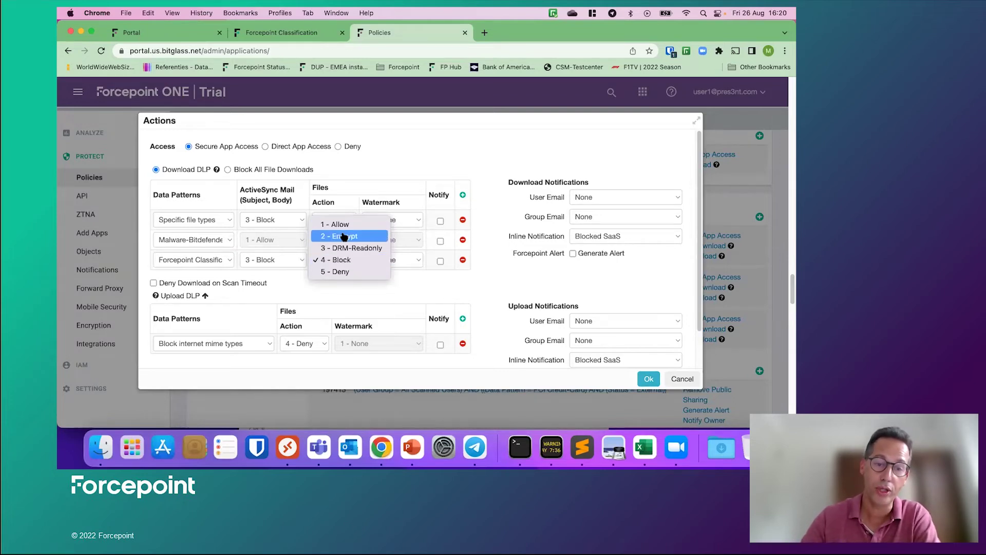
{"action": "left_click", "coordinate": [358, 260]}
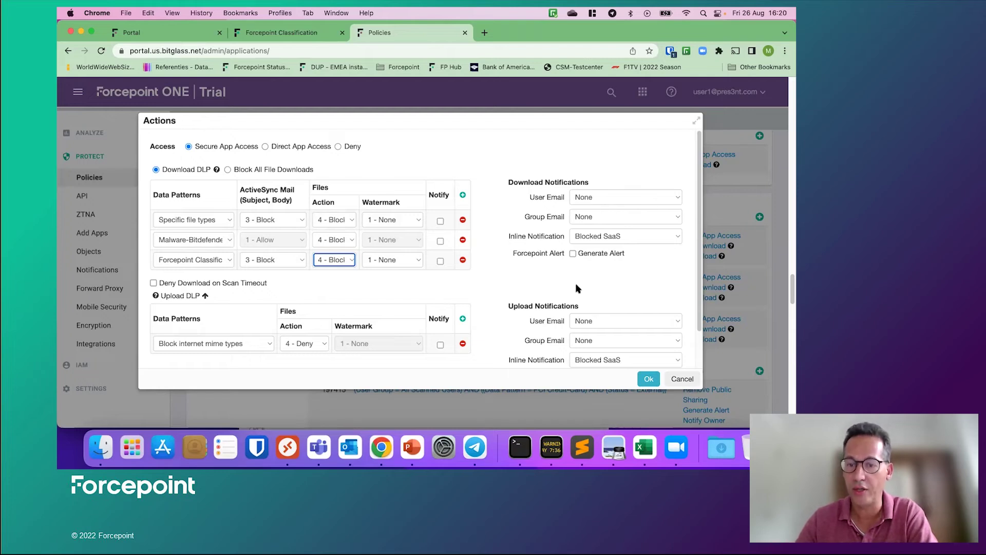
{"action": "left_click", "coordinate": [682, 379]}
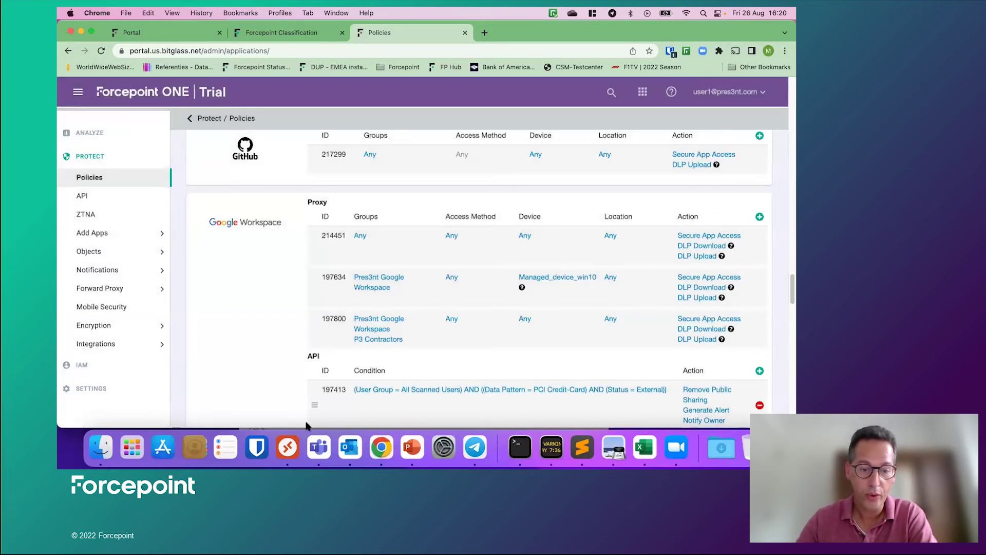
Step: Switch to the remote desktop session and open FP Classification PII Internal.docx from the FP Classification folder in Google Drive
{"action": "left_click", "coordinate": [286, 444]}
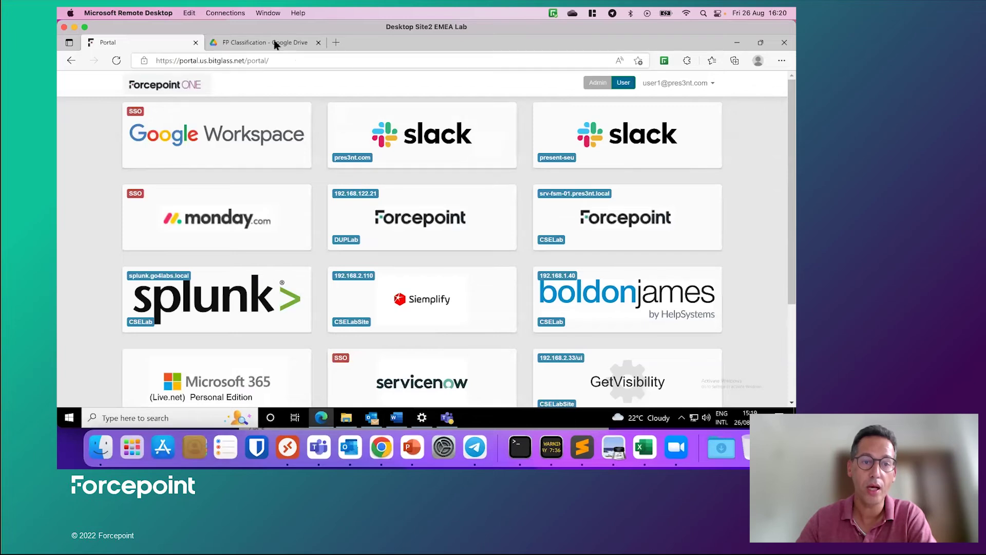
{"action": "left_click", "coordinate": [282, 46]}
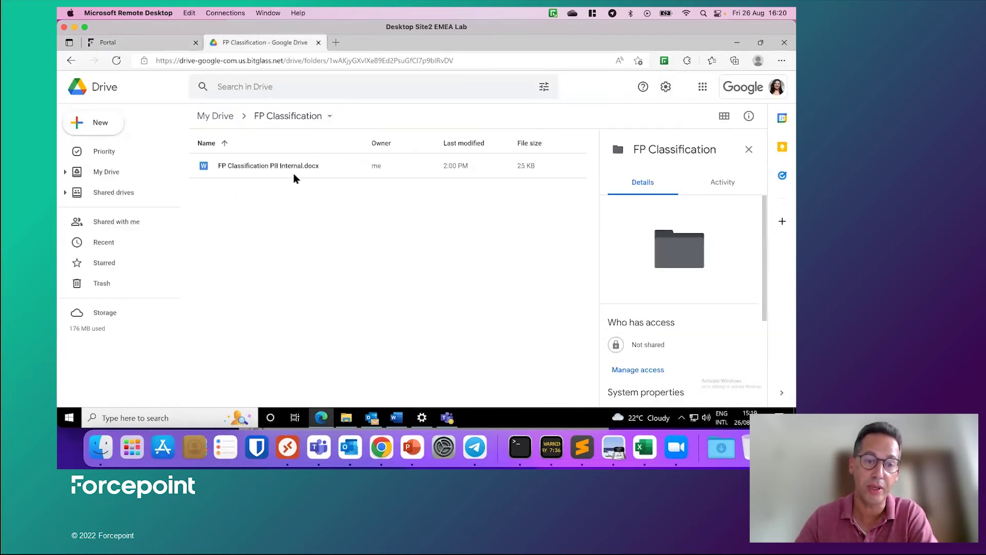
{"action": "left_click", "coordinate": [257, 167]}
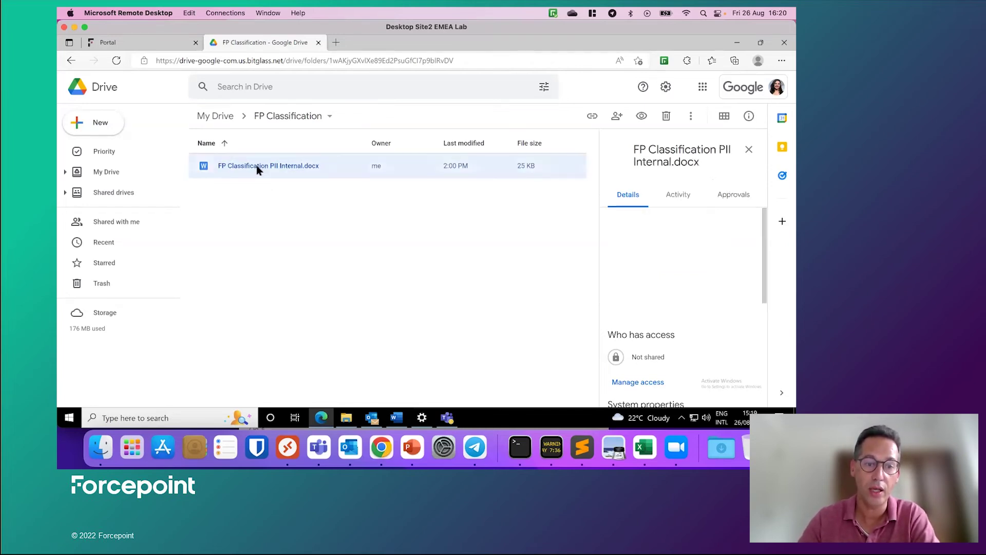
{"action": "double_click", "coordinate": [257, 165]}
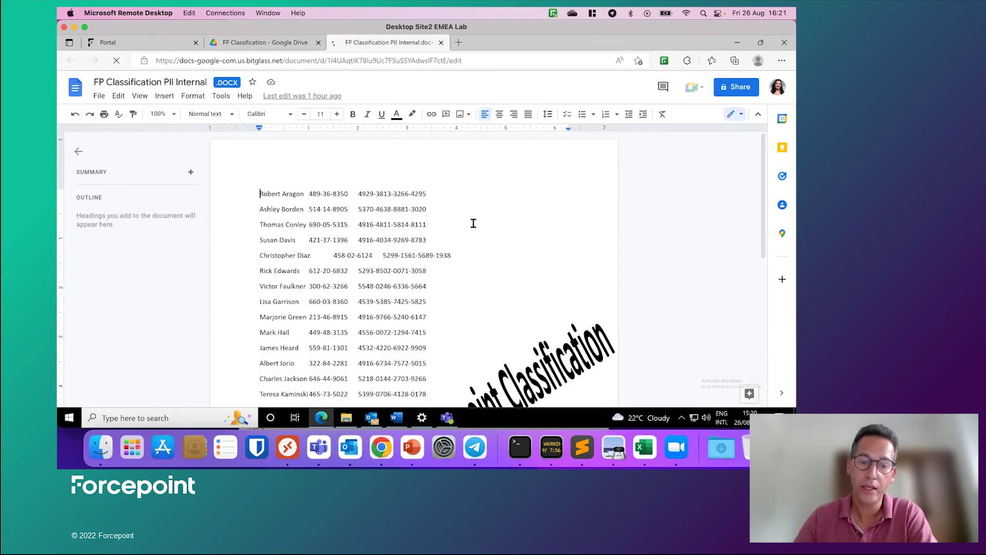
Step: View the document's classification watermark, download the document as Microsoft Word (.docx), and open the downloaded file
{"action": "scroll", "coordinate": [473, 223], "scroll_direction": "down", "scroll_amount": 4}
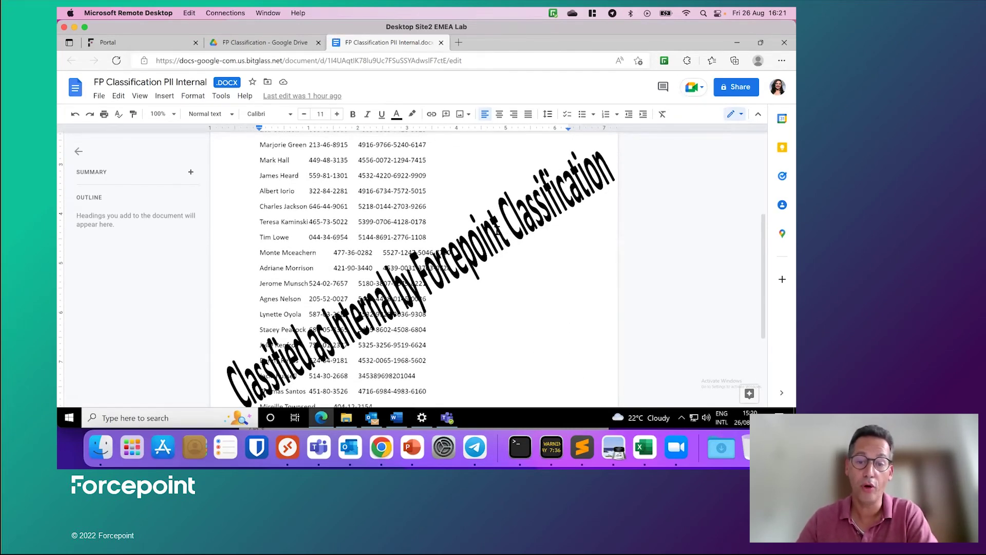
{"action": "left_click", "coordinate": [98, 98]}
{"action": "mouse_move", "coordinate": [122, 226]}
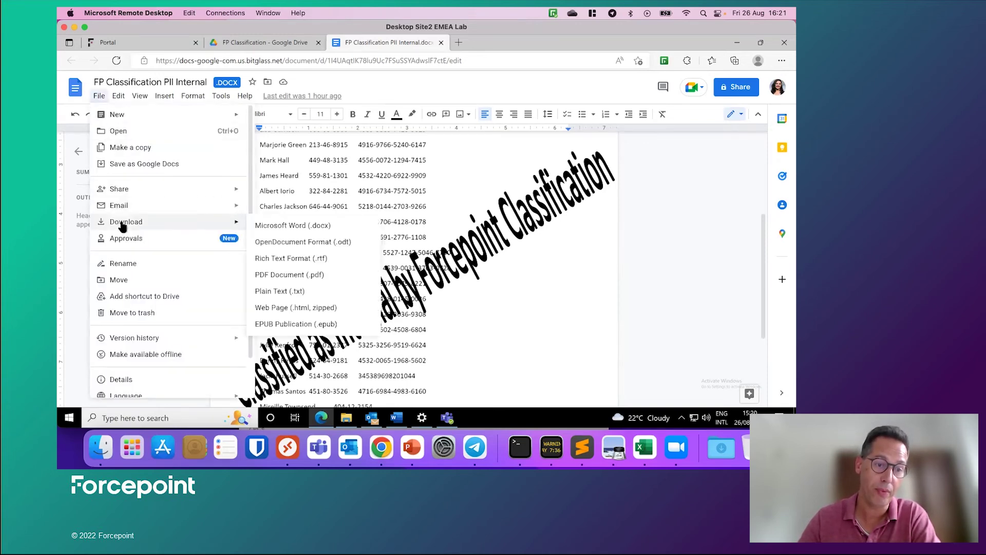
{"action": "left_click", "coordinate": [302, 224]}
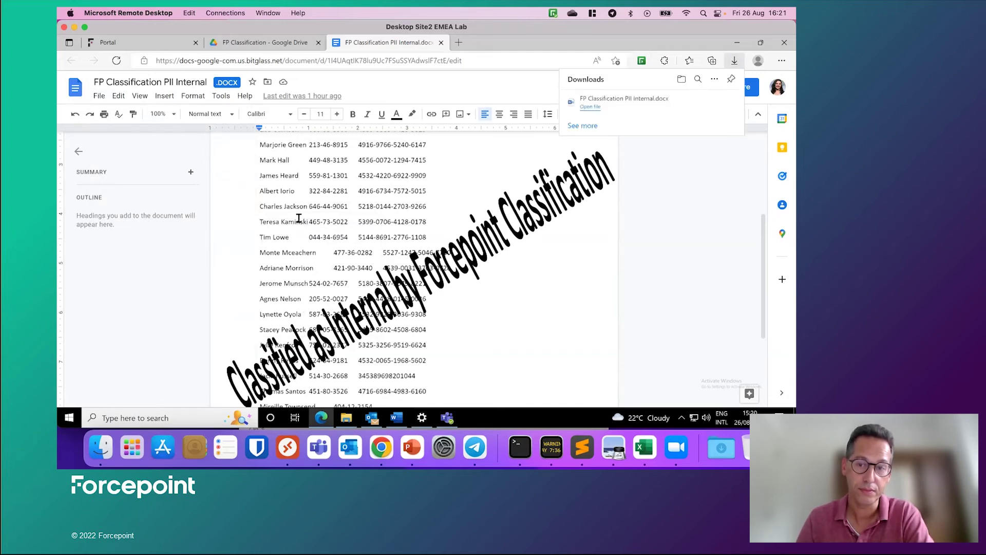
{"action": "left_click", "coordinate": [591, 108]}
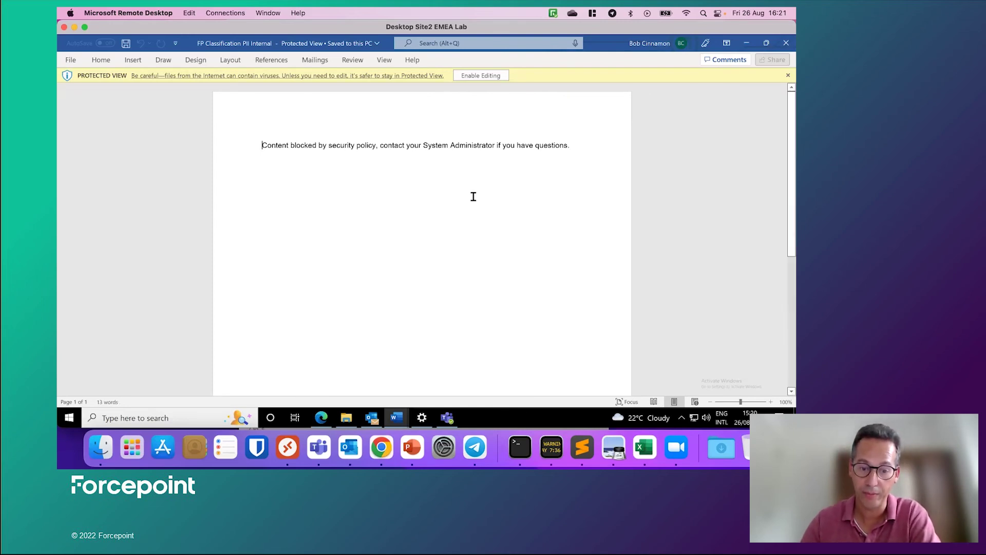
Step: Switch back to the Forcepoint ONE admin portal in Chrome and bring up the event logs of the proxy log report
{"action": "left_click", "coordinate": [384, 437]}
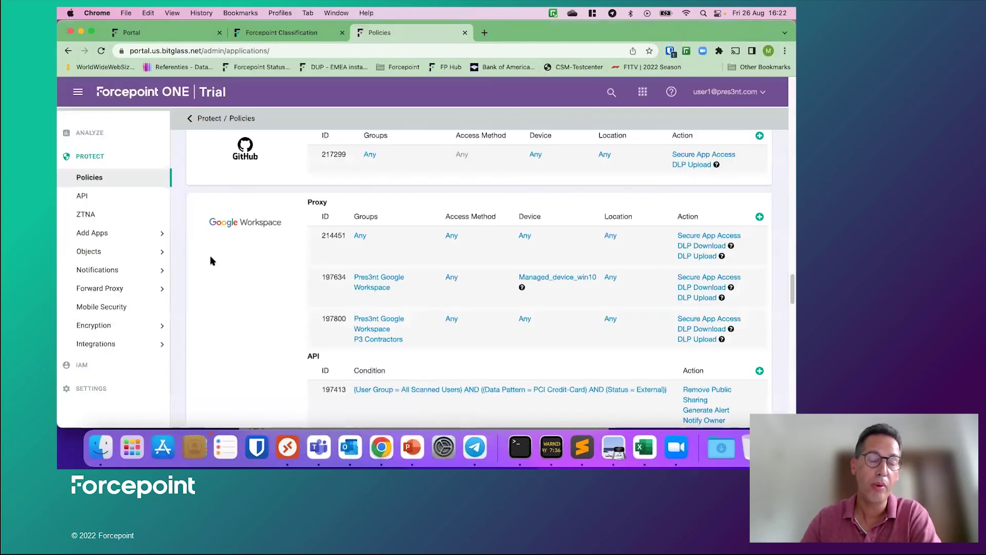
{"action": "left_click", "coordinate": [98, 137]}
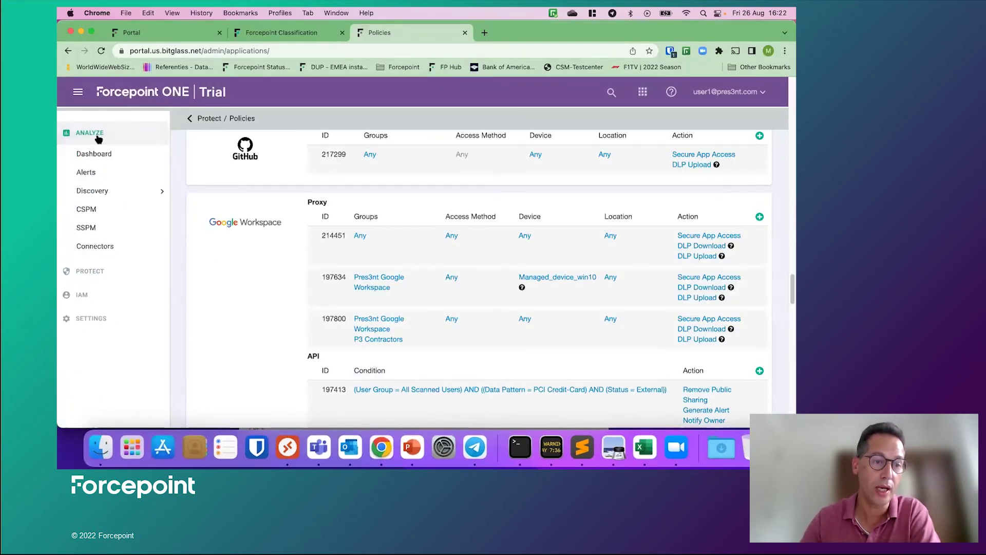
{"action": "left_click", "coordinate": [87, 173]}
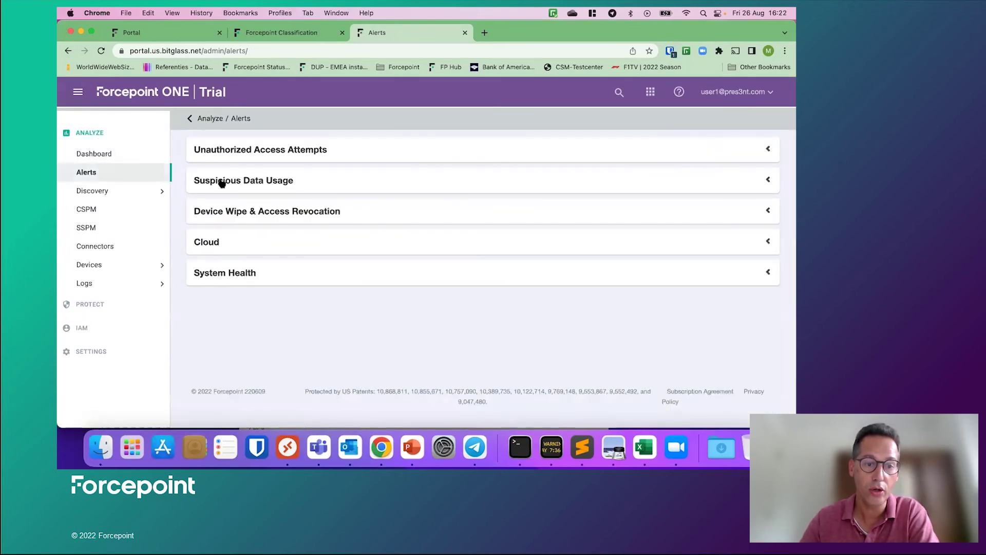
{"action": "left_click", "coordinate": [94, 284]}
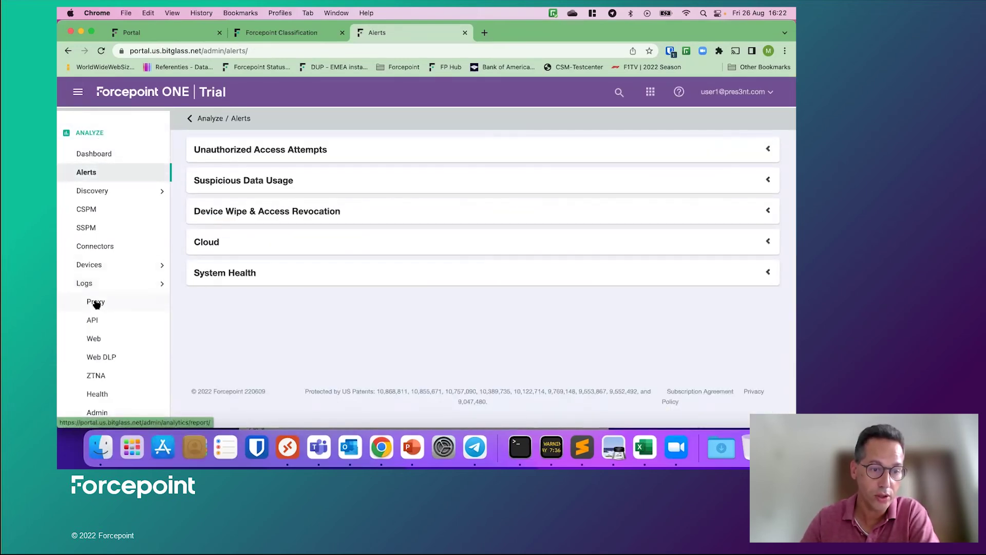
{"action": "left_click", "coordinate": [96, 304]}
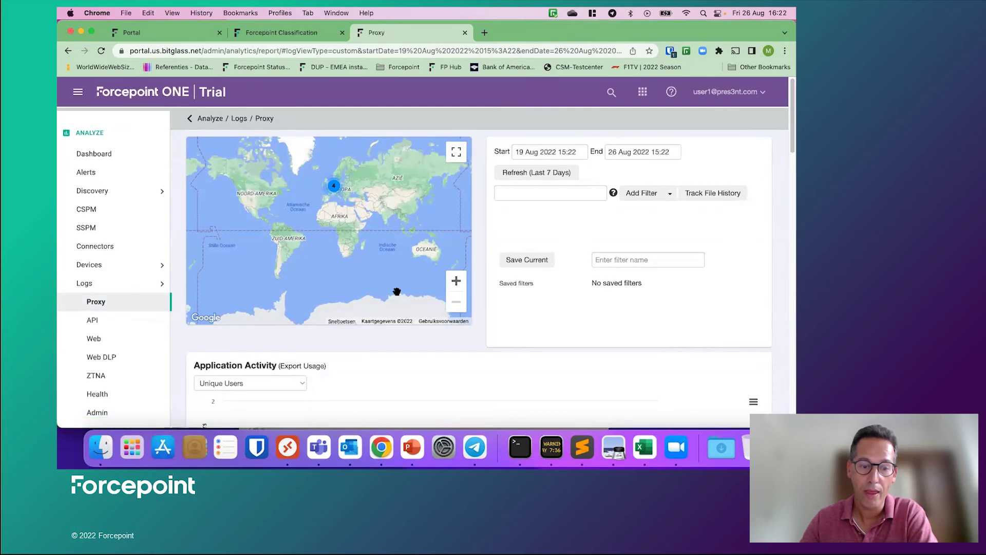
{"action": "left_click_drag", "start_coordinate": [791, 129], "coordinate": [790, 240]}
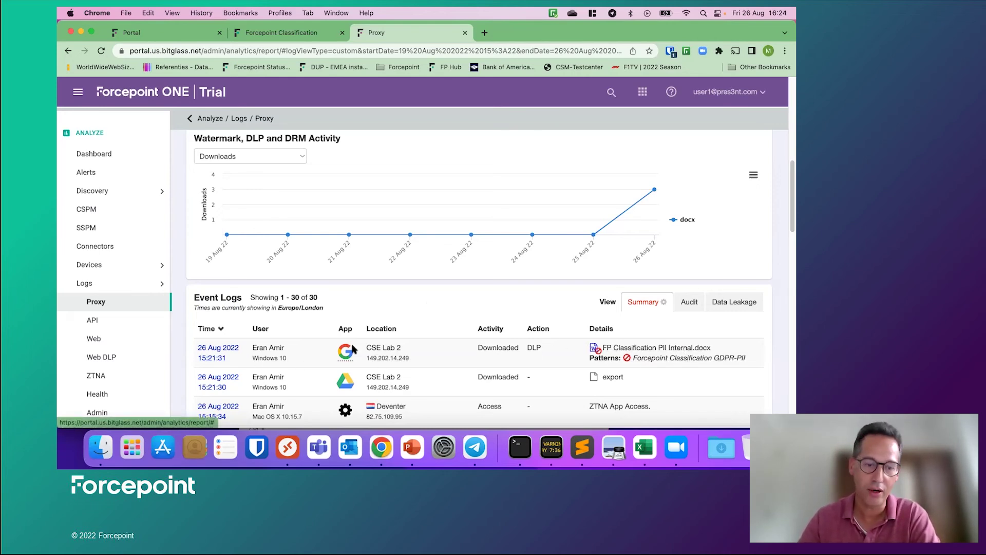
Step: Examine the action, policy ID and matched pattern in the transaction details of the FP Classification PII Internal.docx download, and close them
{"action": "left_click", "coordinate": [215, 352]}
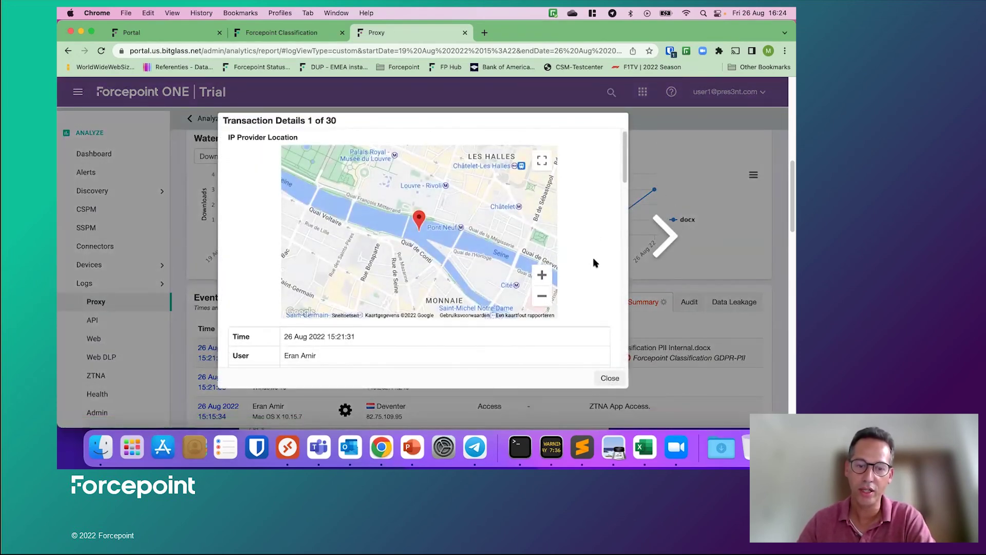
{"action": "scroll", "coordinate": [594, 263], "scroll_direction": "down", "scroll_amount": 1}
{"action": "scroll", "coordinate": [595, 263], "scroll_direction": "down", "scroll_amount": 5}
{"action": "scroll", "coordinate": [376, 238], "scroll_direction": "up", "scroll_amount": 3}
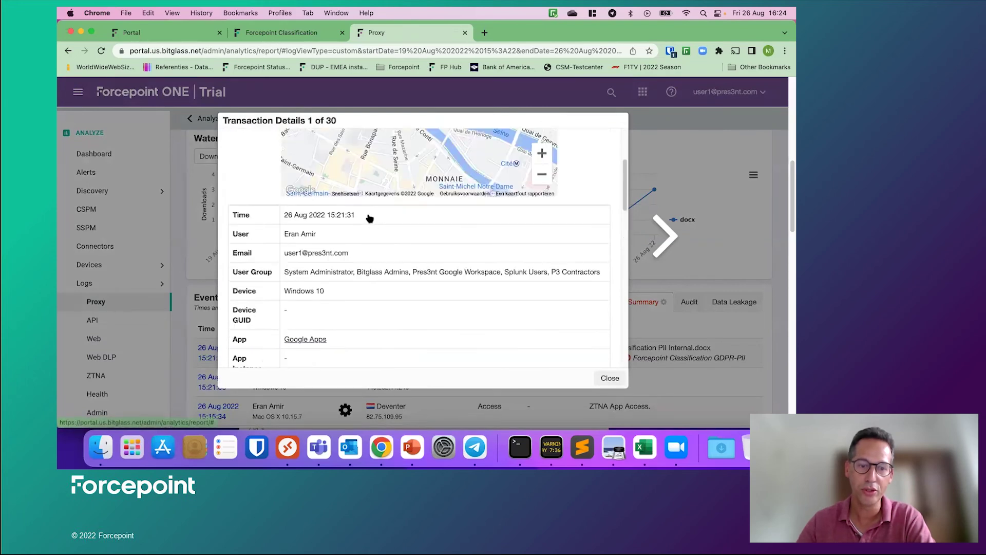
{"action": "scroll", "coordinate": [354, 272], "scroll_direction": "down", "scroll_amount": 3}
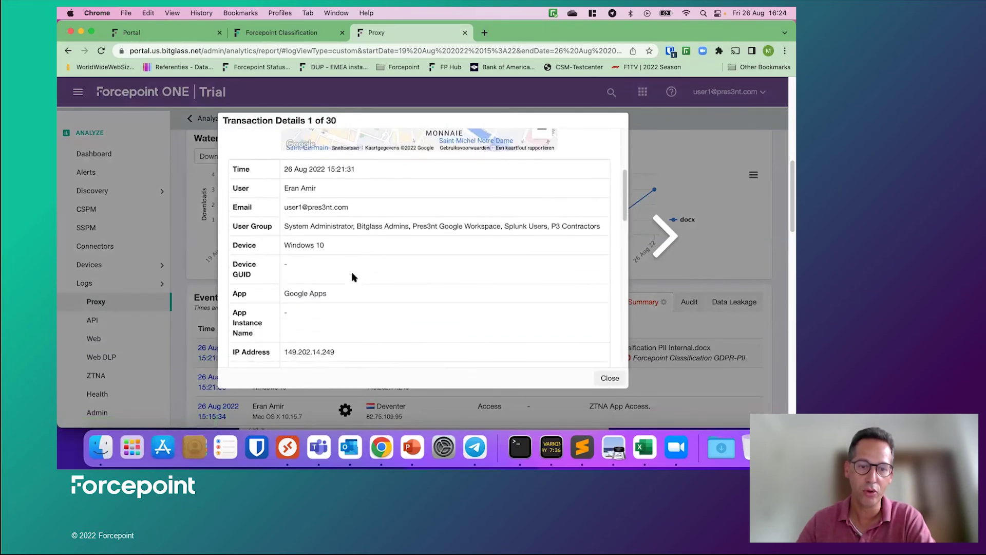
{"action": "scroll", "coordinate": [358, 283], "scroll_direction": "down", "scroll_amount": 4}
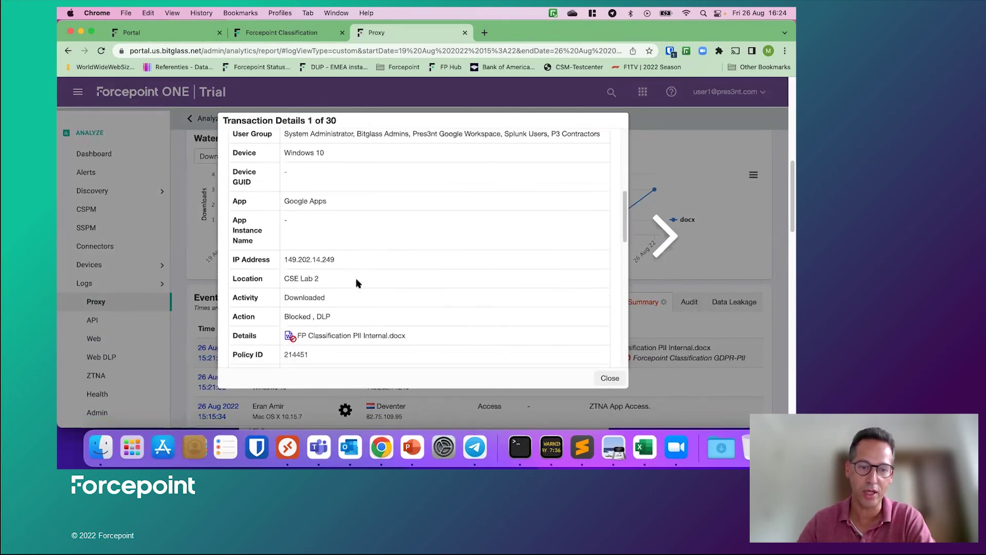
{"action": "left_click_drag", "start_coordinate": [329, 284], "coordinate": [283, 300]}
{"action": "scroll", "coordinate": [380, 295], "scroll_direction": "down", "scroll_amount": 1}
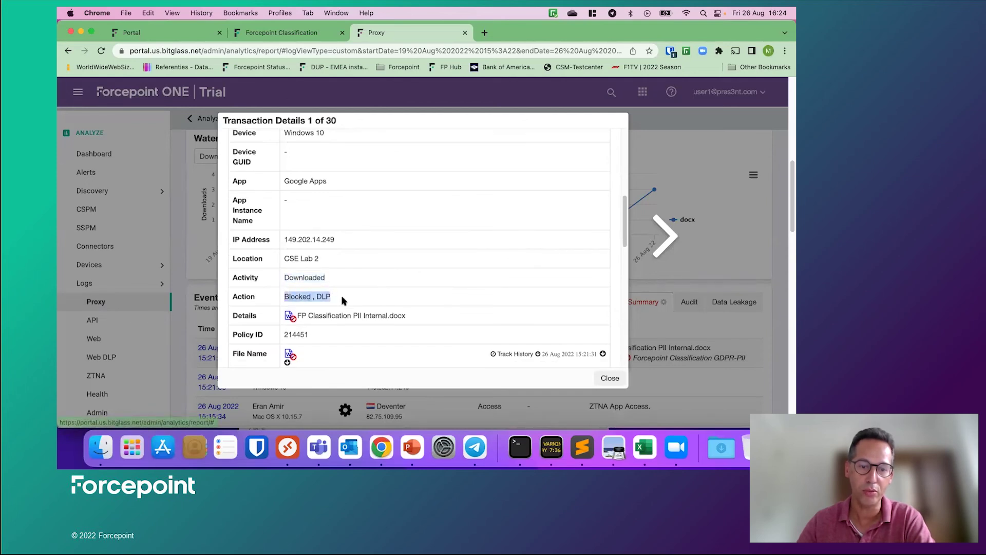
{"action": "scroll", "coordinate": [401, 289], "scroll_direction": "down", "scroll_amount": 2}
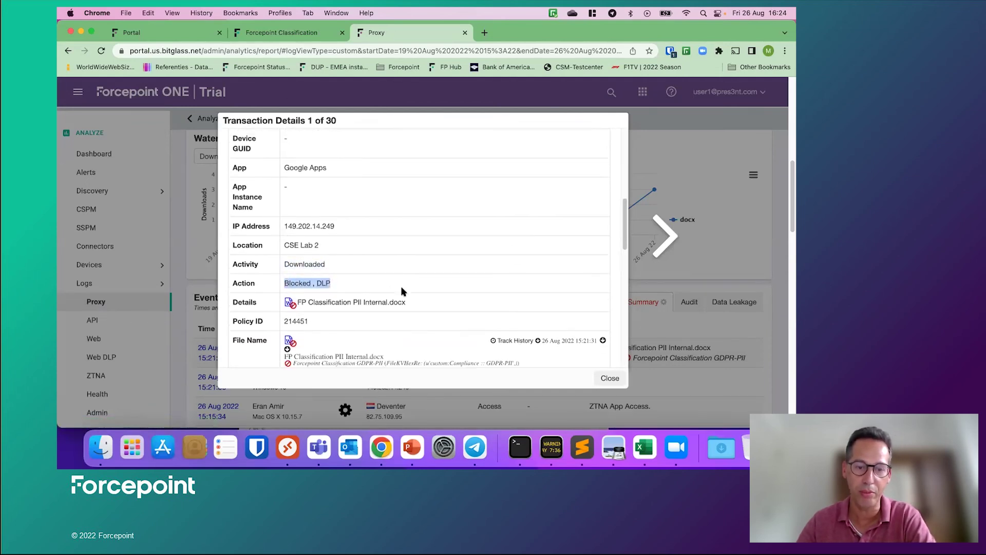
{"action": "scroll", "coordinate": [391, 307], "scroll_direction": "down", "scroll_amount": 3}
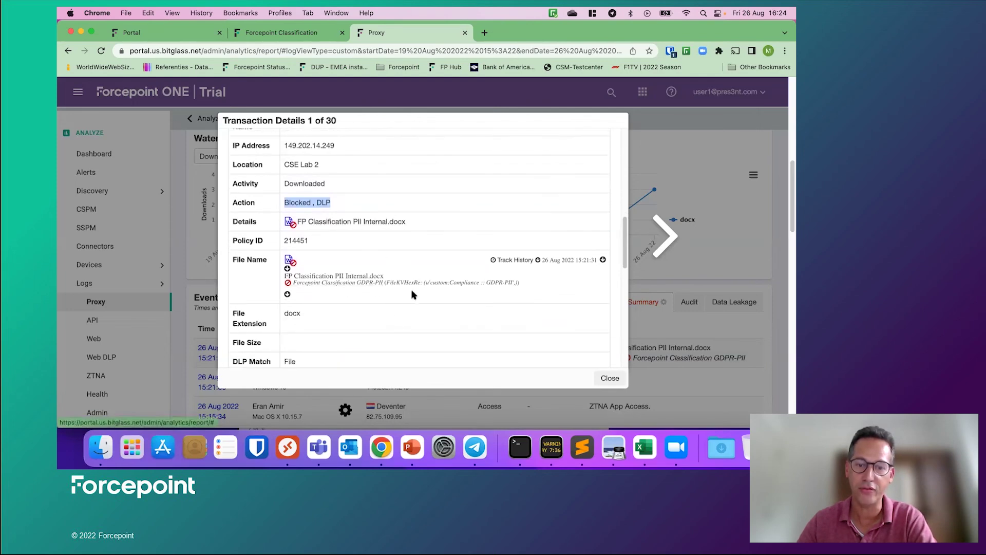
{"action": "scroll", "coordinate": [447, 293], "scroll_direction": "down", "scroll_amount": 2}
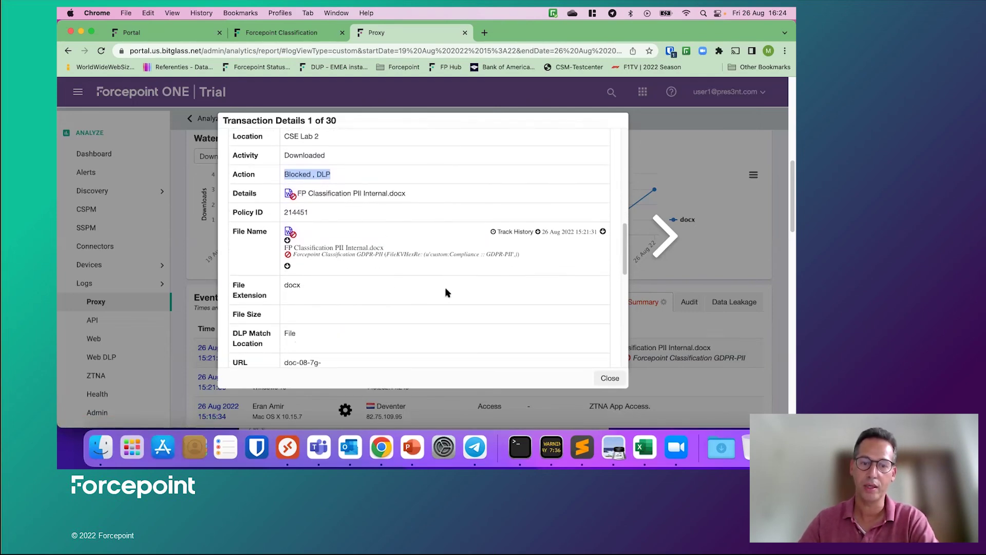
{"action": "left_click", "coordinate": [612, 379]}
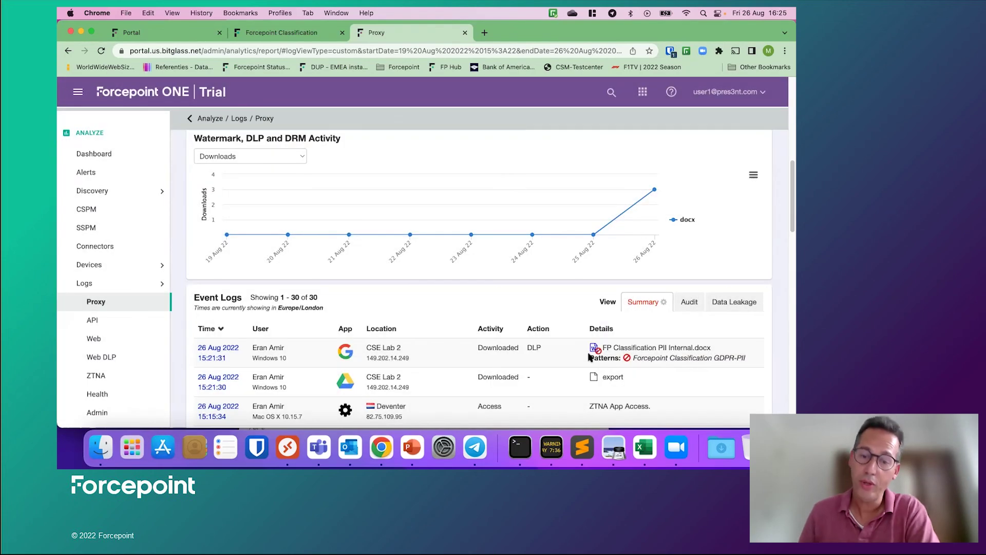